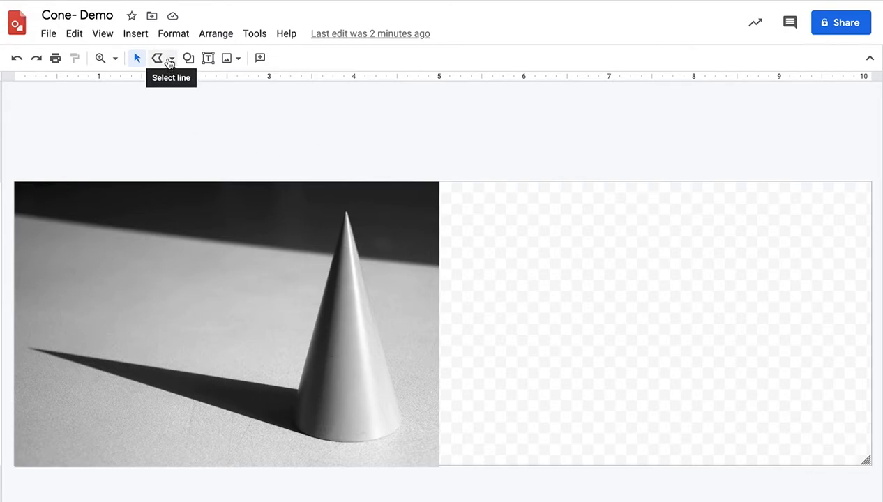
Trace the lit table surface in the cone photo as a closed polyline shape and move it onto the blank half of the canvas
{"action": "left_click", "coordinate": [171, 59]}
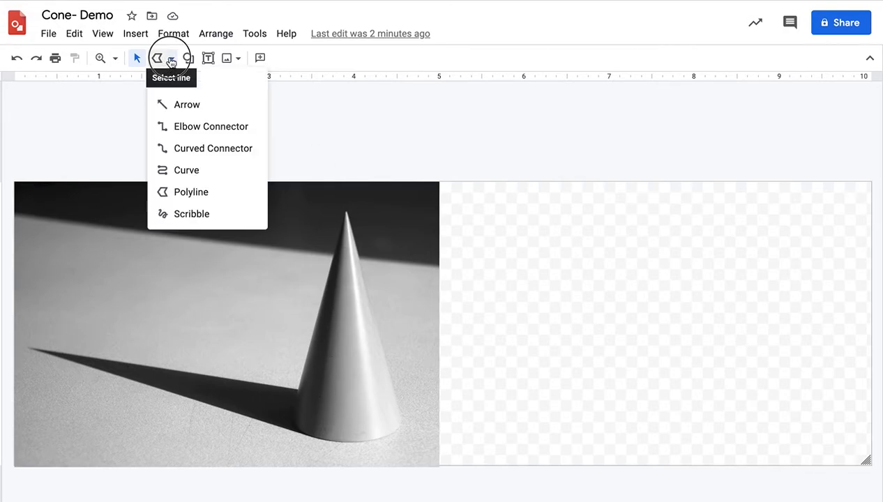
{"action": "left_click", "coordinate": [167, 195]}
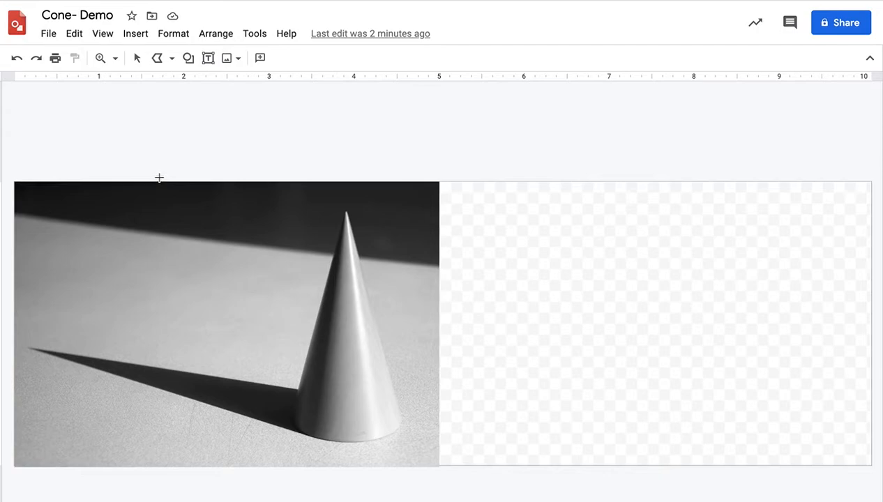
{"action": "left_click", "coordinate": [15, 215]}
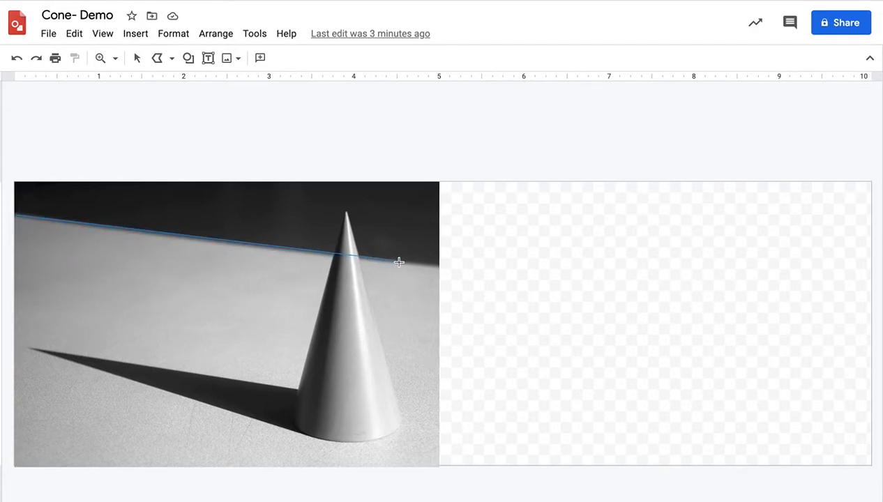
{"action": "left_click", "coordinate": [439, 266]}
{"action": "left_click", "coordinate": [438, 468]}
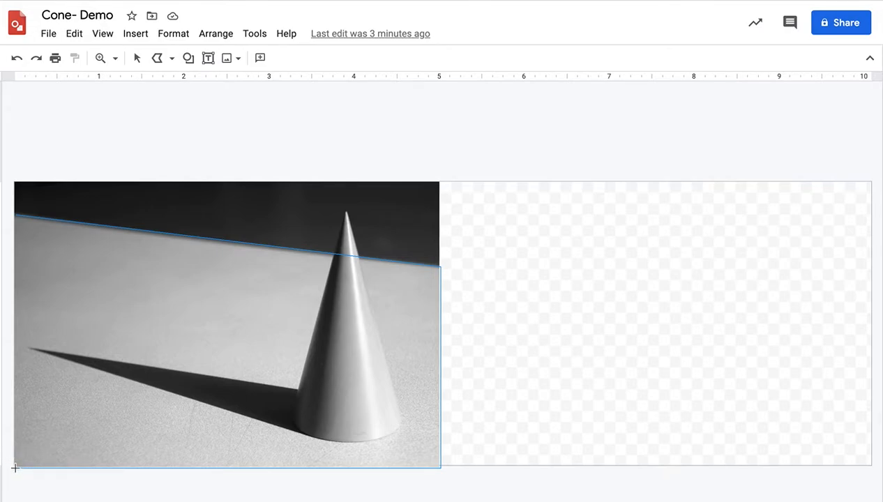
{"action": "left_click", "coordinate": [15, 466]}
{"action": "left_click", "coordinate": [15, 215]}
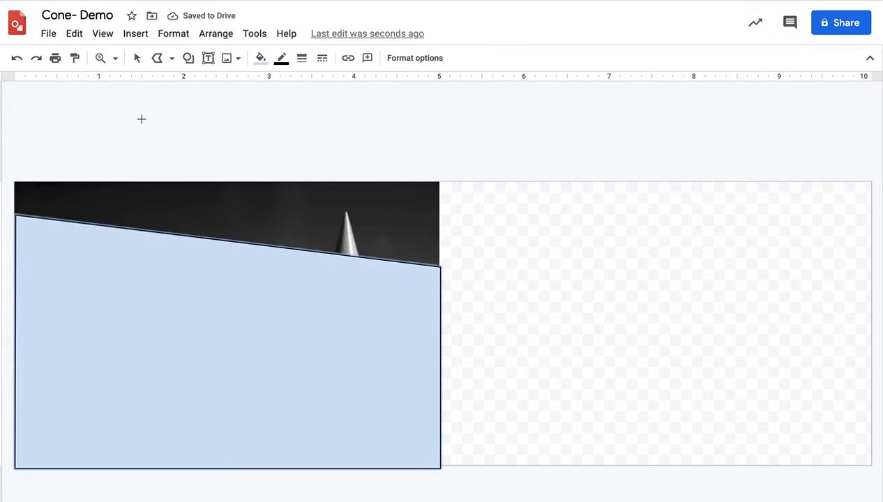
{"action": "left_click", "coordinate": [137, 59]}
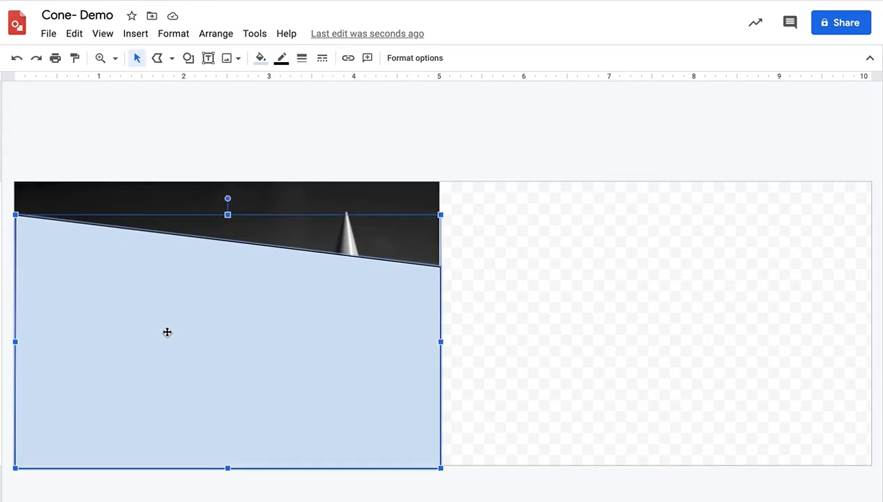
{"action": "left_click_drag", "start_coordinate": [167, 332], "coordinate": [595, 347]}
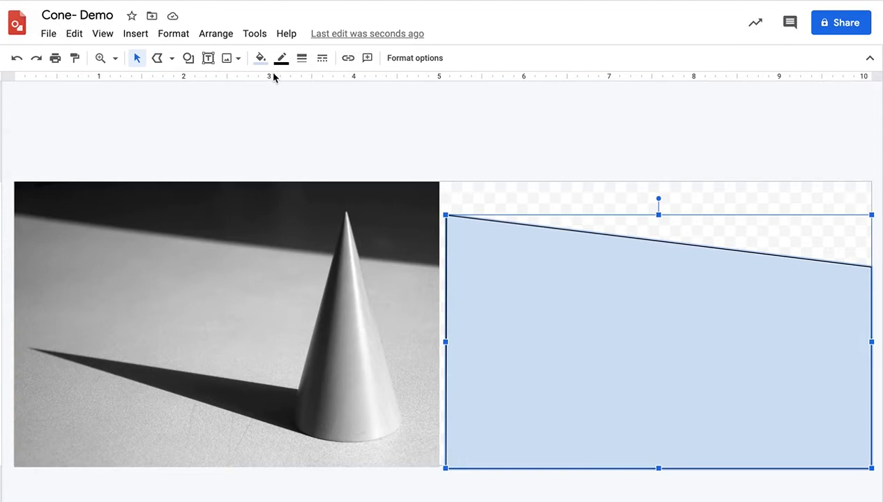
Give the table surface shape a light gray fill and a transparent border
{"action": "left_click", "coordinate": [260, 58]}
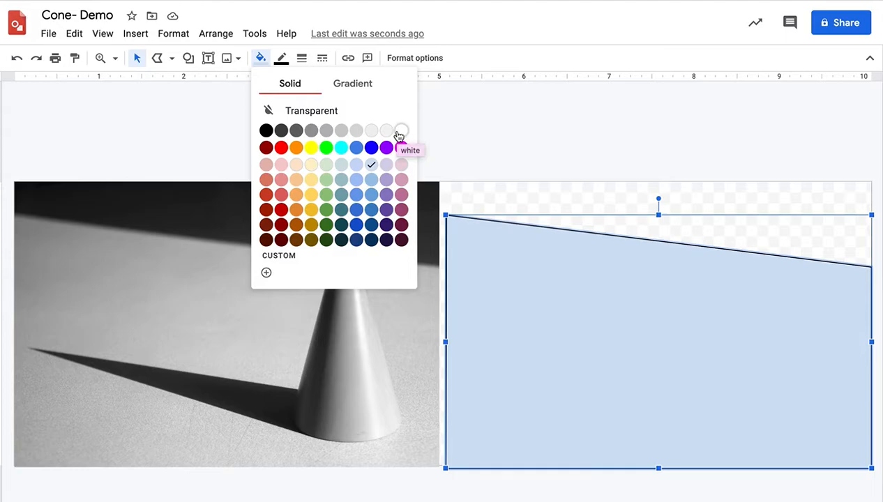
{"action": "left_click", "coordinate": [356, 131]}
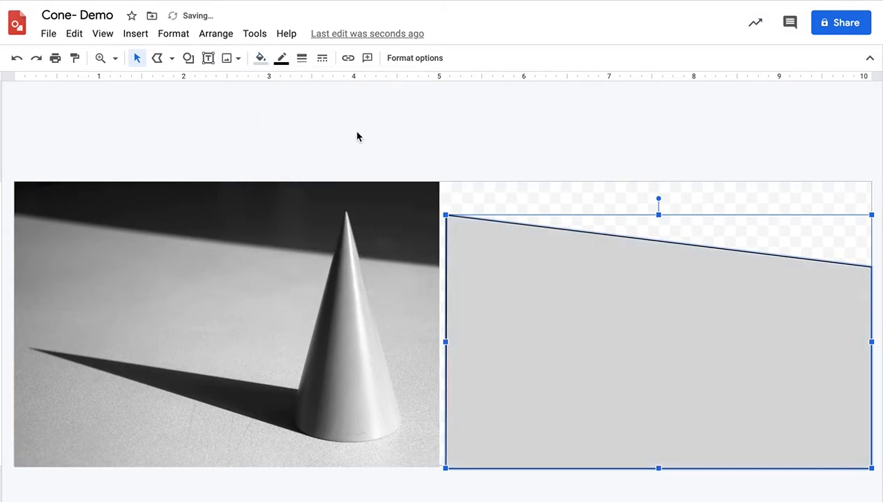
{"action": "left_click", "coordinate": [281, 58]}
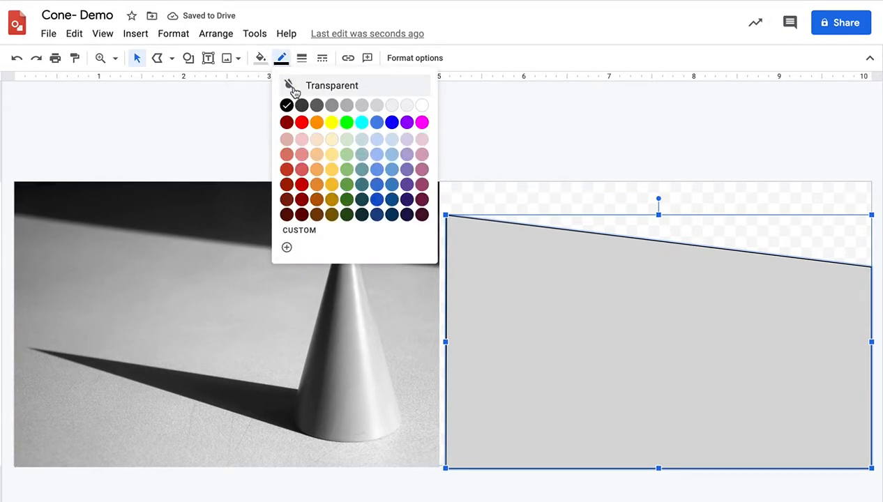
{"action": "left_click", "coordinate": [298, 88]}
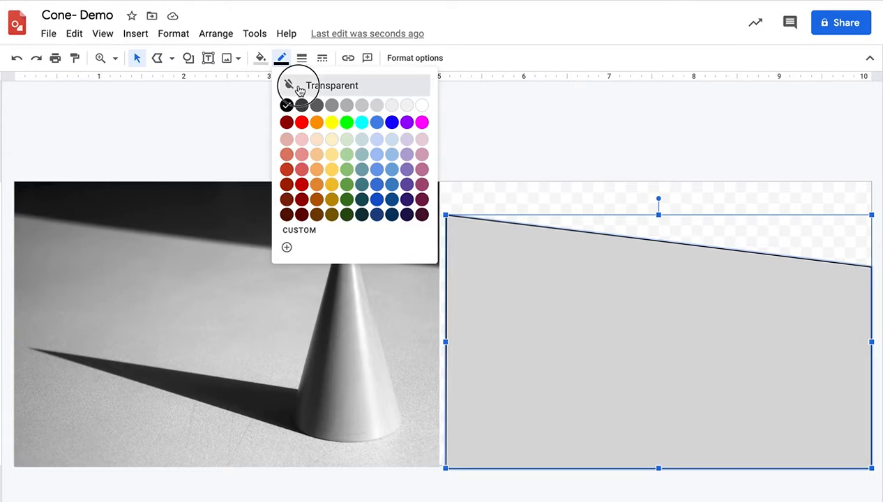
{"action": "left_click", "coordinate": [300, 87]}
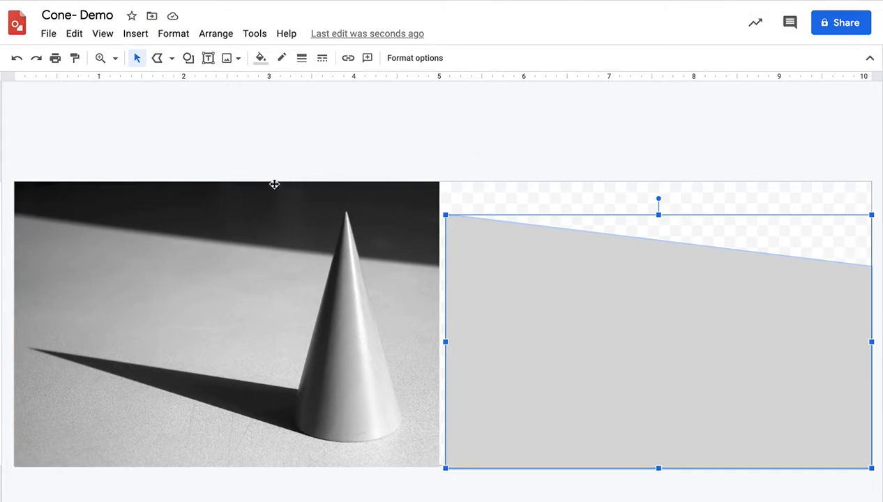
Trace the dark background above the table edge as a closed polyline and move the shape above the light gray surface shape
{"action": "left_click", "coordinate": [158, 57]}
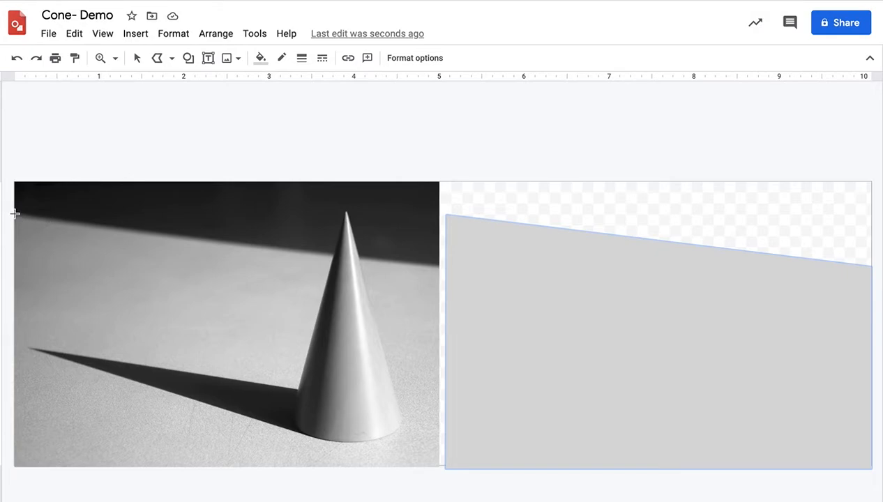
{"action": "left_click_drag", "start_coordinate": [18, 216], "coordinate": [437, 265]}
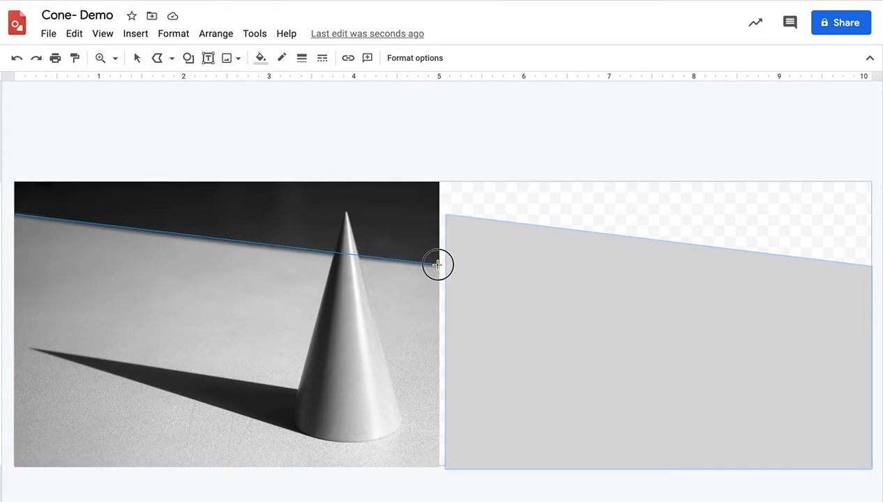
{"action": "left_click", "coordinate": [438, 183]}
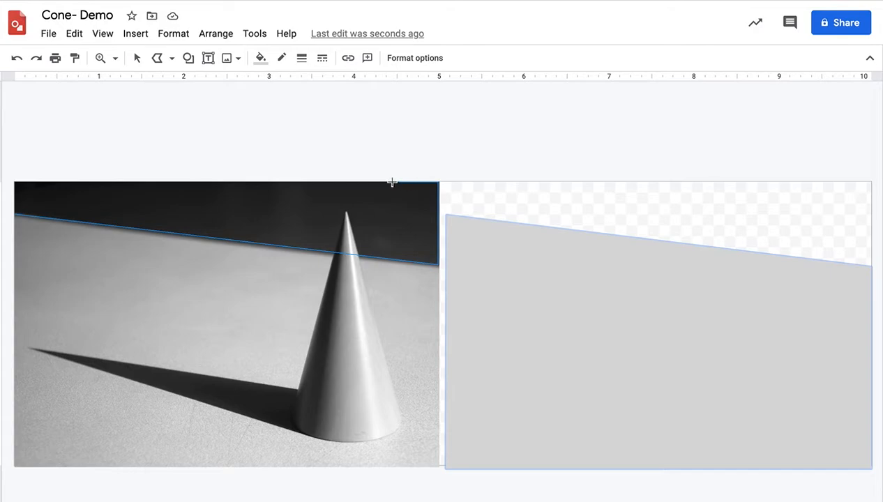
{"action": "left_click", "coordinate": [14, 183]}
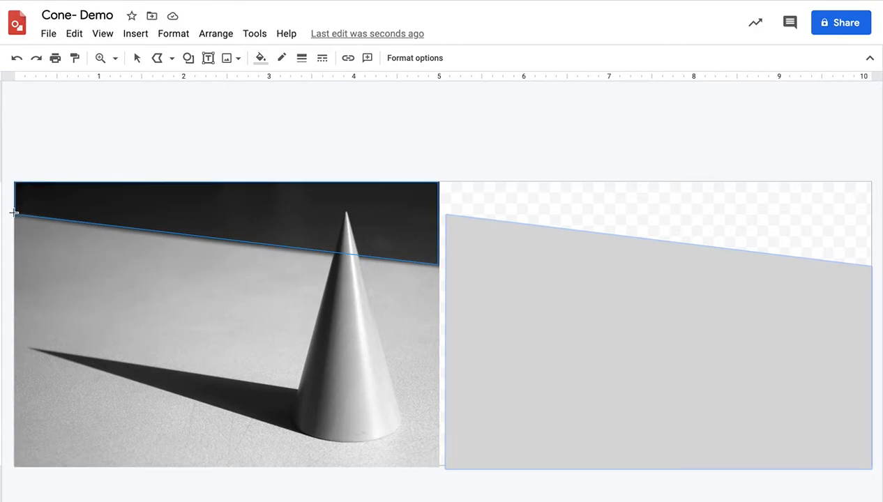
{"action": "left_click", "coordinate": [14, 214]}
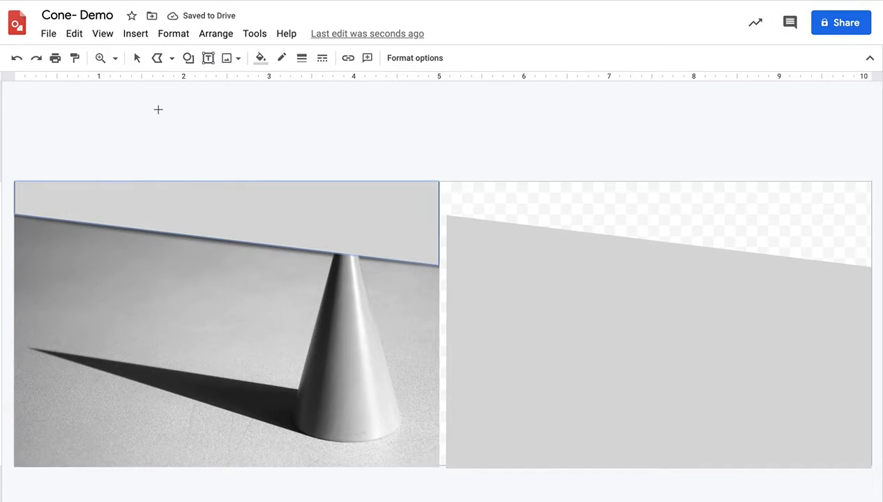
{"action": "left_click", "coordinate": [138, 59]}
{"action": "left_click_drag", "start_coordinate": [169, 196], "coordinate": [604, 264]}
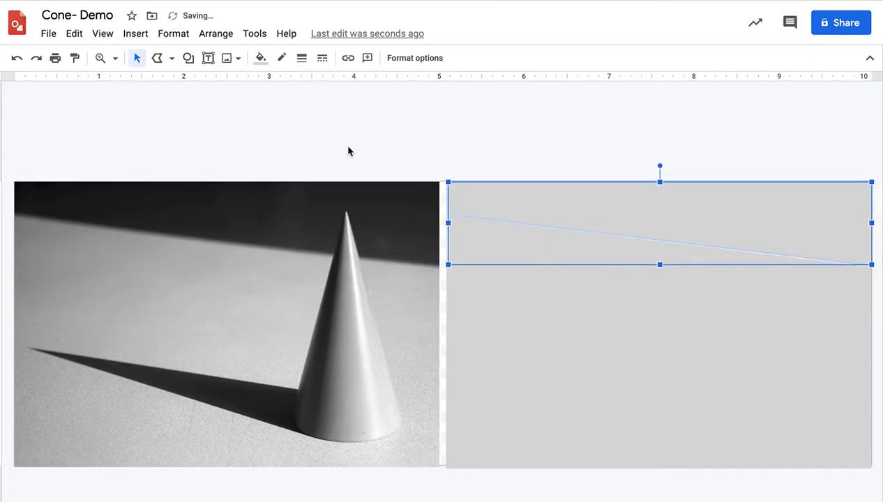
Fill the background shape with dark gray and deselect it
{"action": "left_click", "coordinate": [260, 58]}
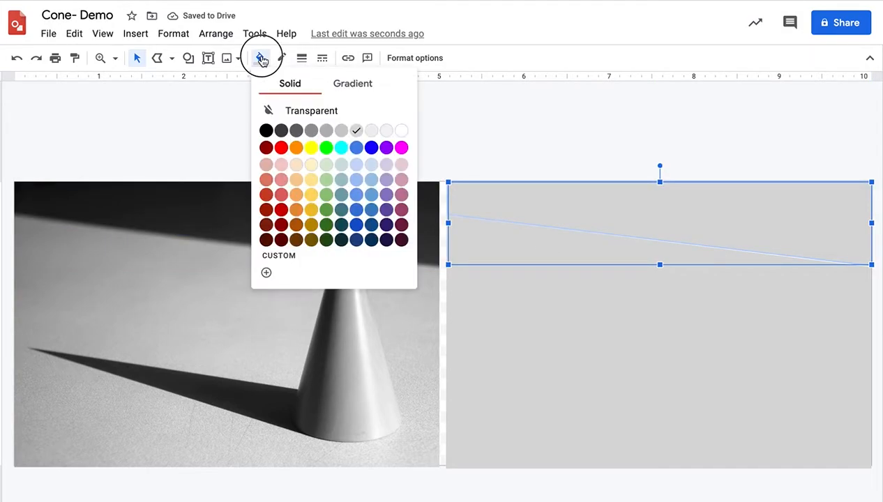
{"action": "left_click", "coordinate": [281, 131]}
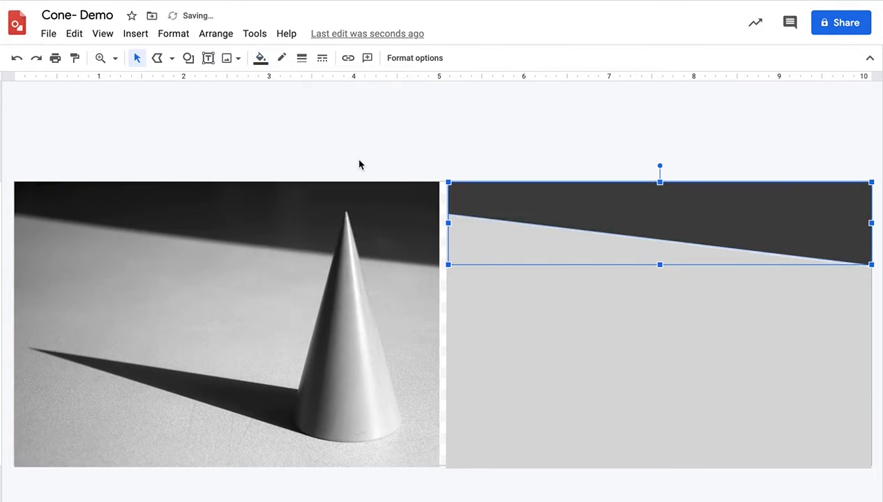
{"action": "left_click", "coordinate": [457, 160]}
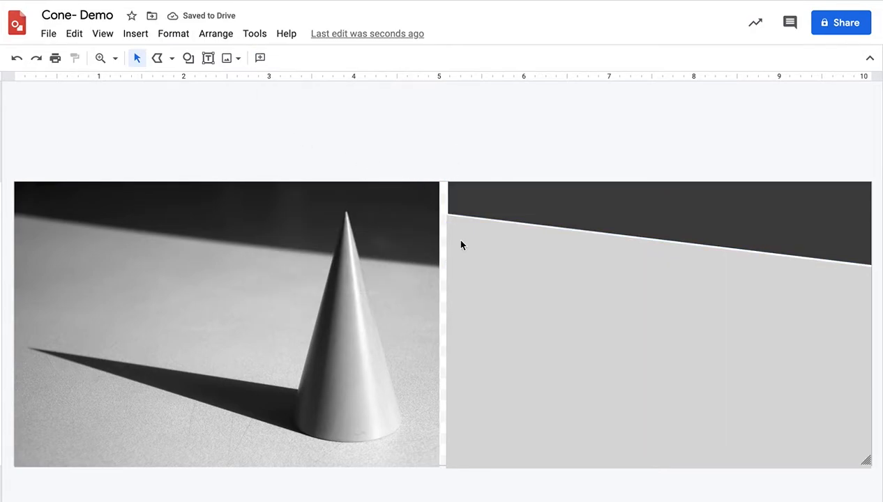
Resize the dark background shape to meet the light gray surface without a gap and align with its outer edge
{"action": "left_click", "coordinate": [604, 220]}
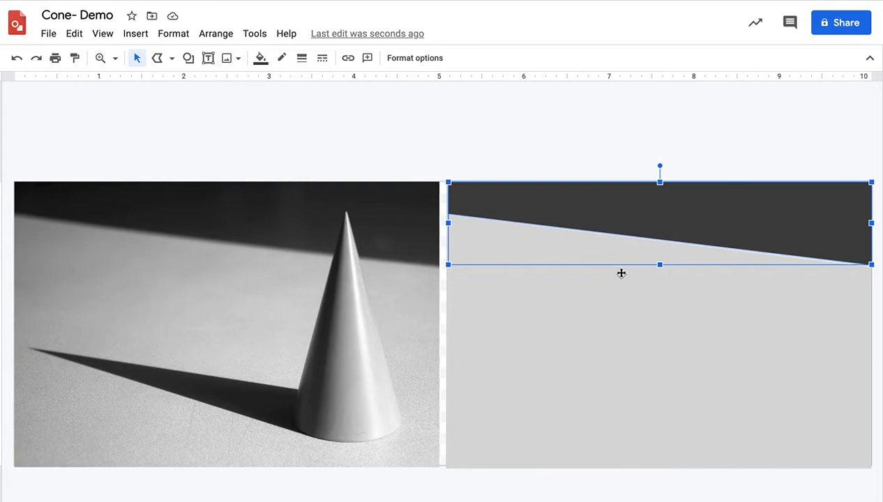
{"action": "left_click_drag", "start_coordinate": [448, 265], "coordinate": [433, 269]}
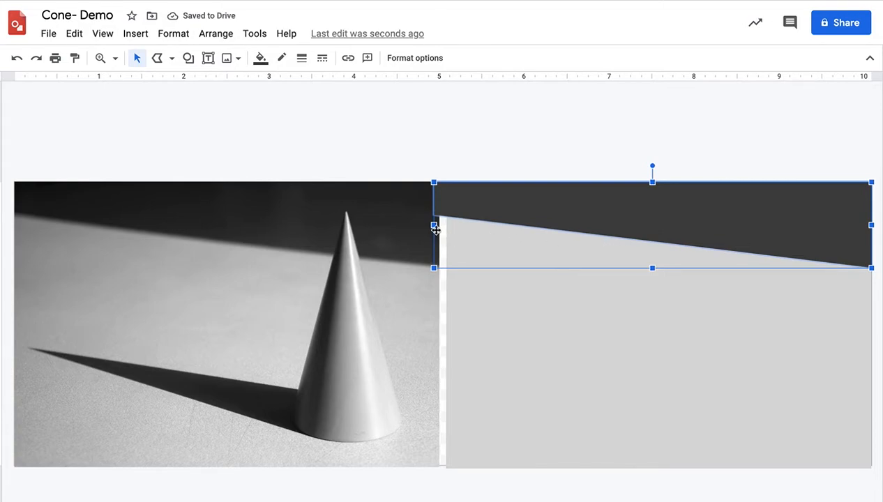
{"action": "left_click_drag", "start_coordinate": [435, 225], "coordinate": [446, 227]}
{"action": "left_click", "coordinate": [481, 168]}
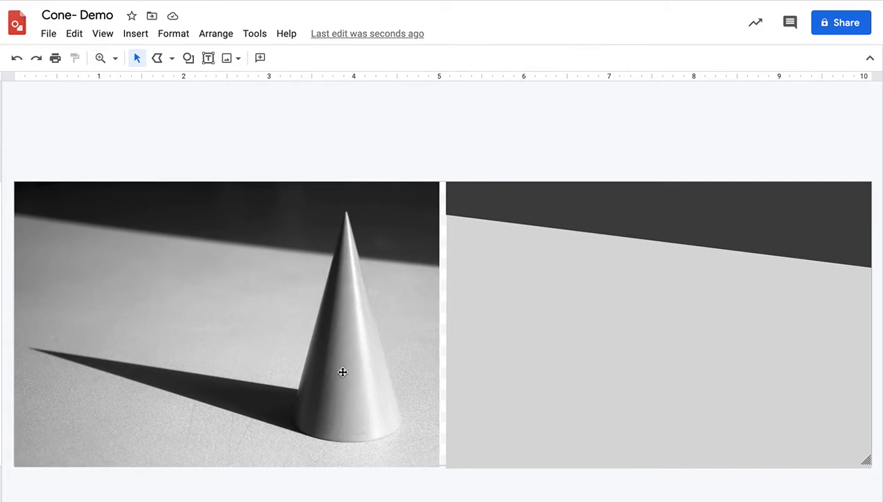
Trace the cone's cast shadow in the photo as a closed polyline, extending it slightly behind the base of the cone
{"action": "left_click", "coordinate": [155, 57]}
{"action": "left_click_drag", "start_coordinate": [30, 348], "coordinate": [327, 395]}
{"action": "left_click", "coordinate": [326, 396]}
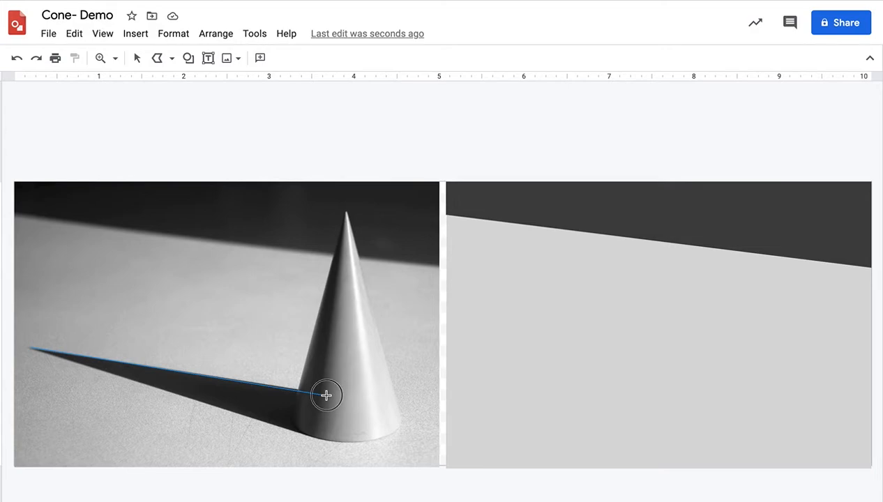
{"action": "left_click", "coordinate": [329, 440]}
{"action": "key", "text": "ctrl+alt+plus"}
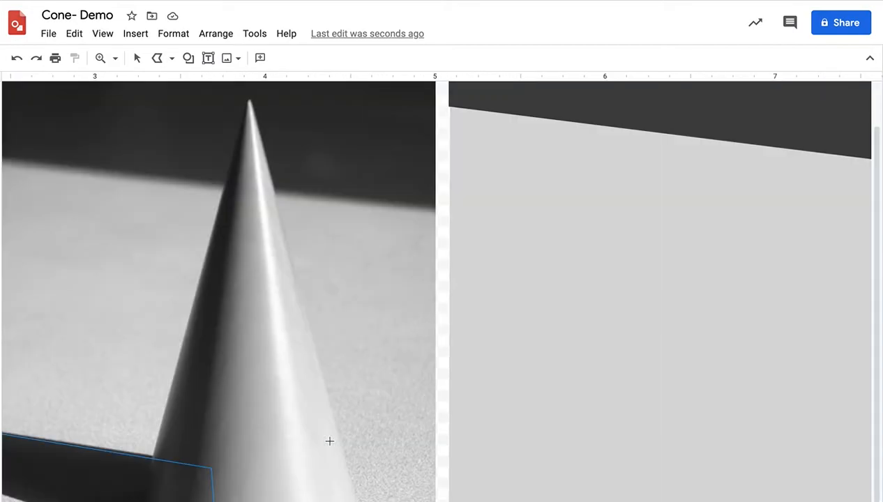
{"action": "scroll", "coordinate": [329, 441], "scroll_direction": "down", "scroll_amount": 2}
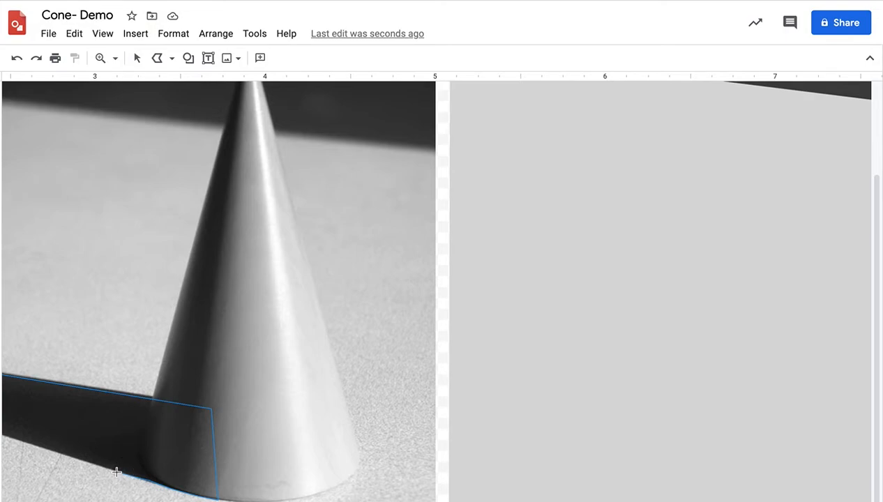
{"action": "key", "text": "ctrl+alt+minus"}
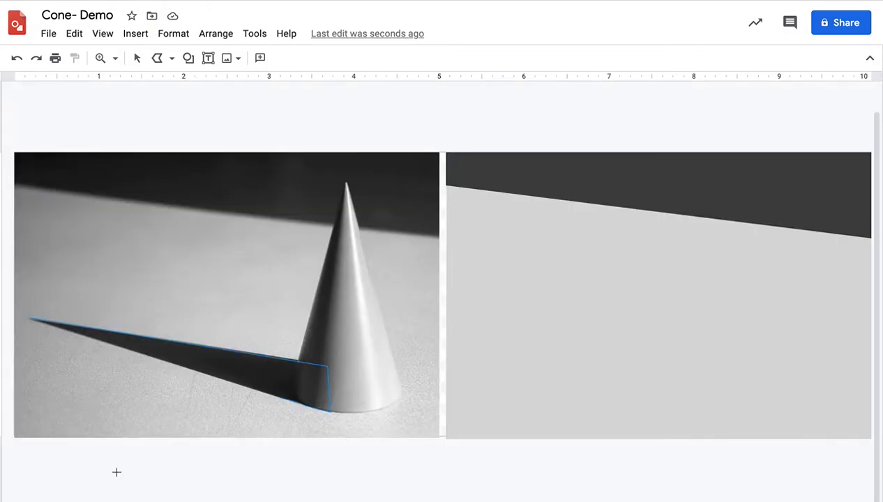
{"action": "left_click", "coordinate": [31, 321]}
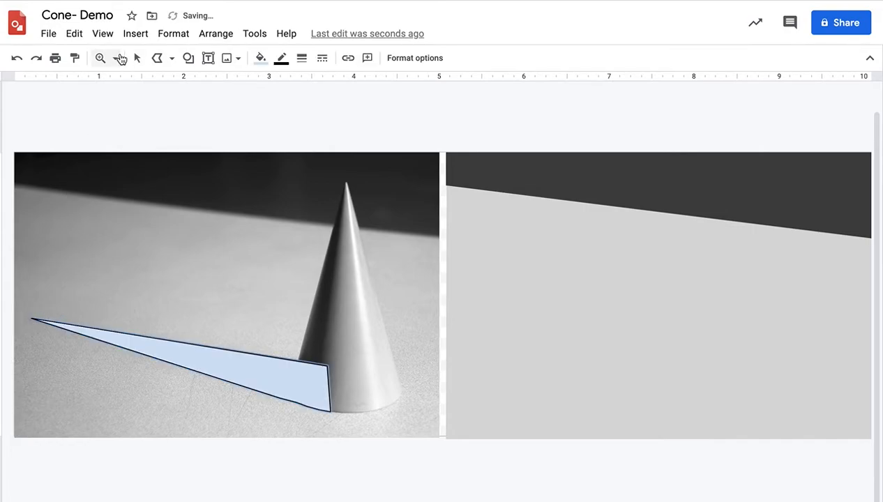
Move the traced shadow shape onto the light gray surface at the position matching the photo
{"action": "left_click", "coordinate": [115, 58]}
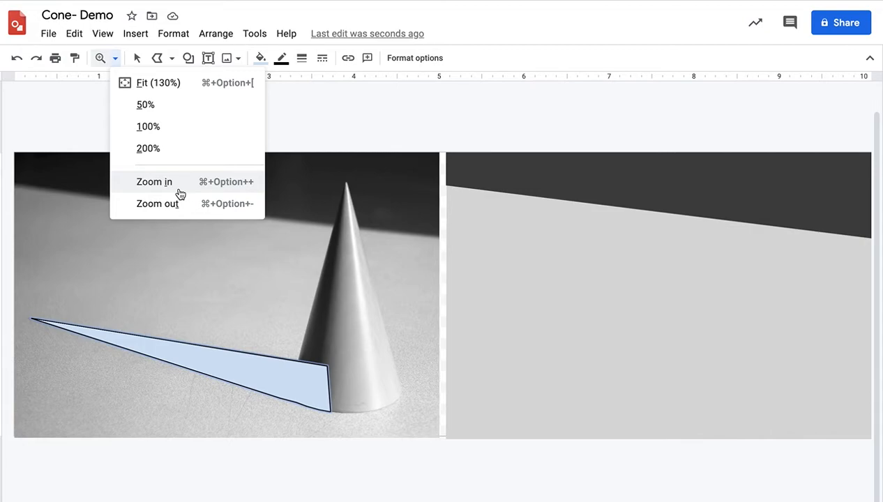
{"action": "scroll", "coordinate": [340, 142], "scroll_direction": "up", "scroll_amount": 1}
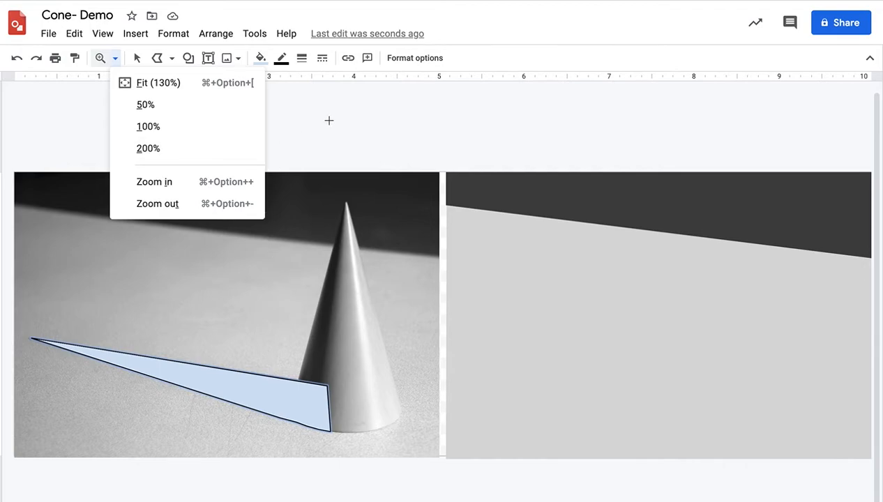
{"action": "left_click", "coordinate": [135, 62]}
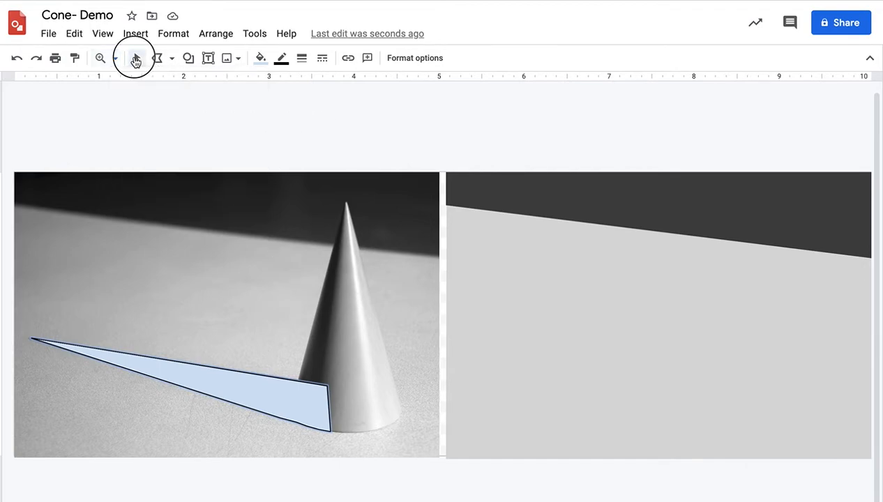
{"action": "left_click", "coordinate": [178, 380]}
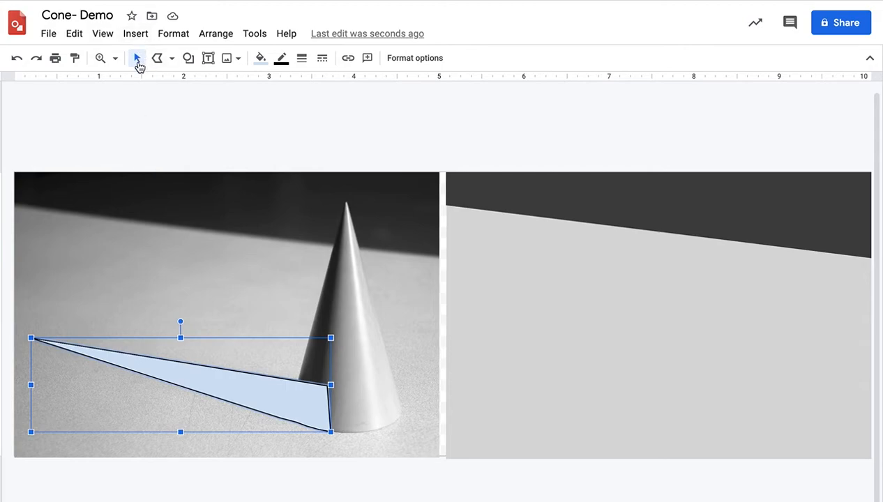
{"action": "left_click", "coordinate": [222, 392]}
{"action": "left_click_drag", "start_coordinate": [222, 392], "coordinate": [664, 462]}
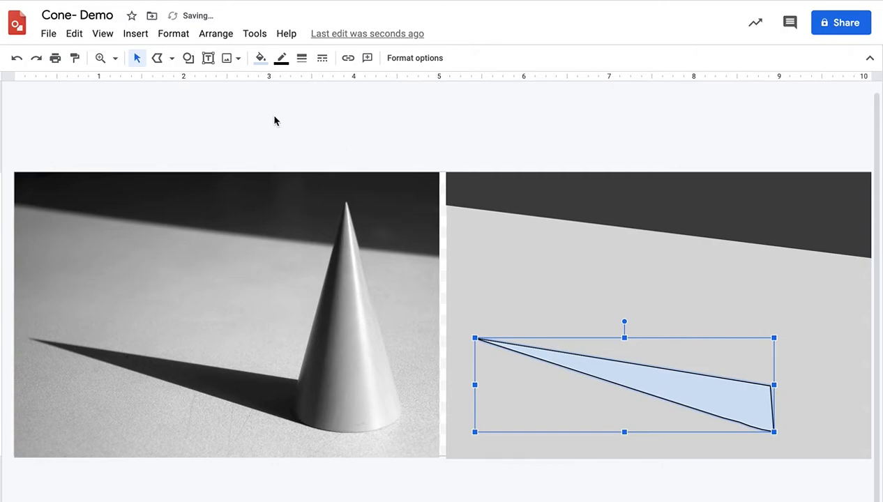
Fill the cast shadow shape with the same dark gray as the background and make its border transparent
{"action": "left_click", "coordinate": [259, 59]}
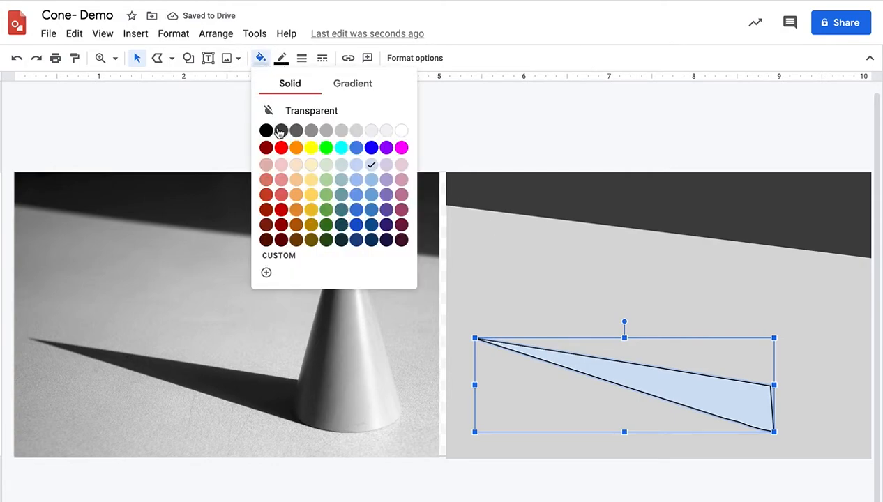
{"action": "left_click", "coordinate": [280, 131]}
{"action": "left_click", "coordinate": [281, 59]}
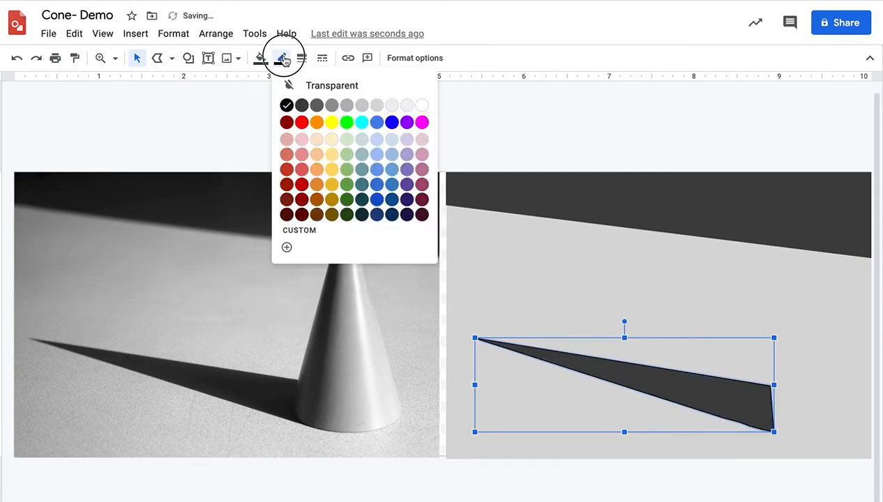
{"action": "left_click", "coordinate": [290, 84]}
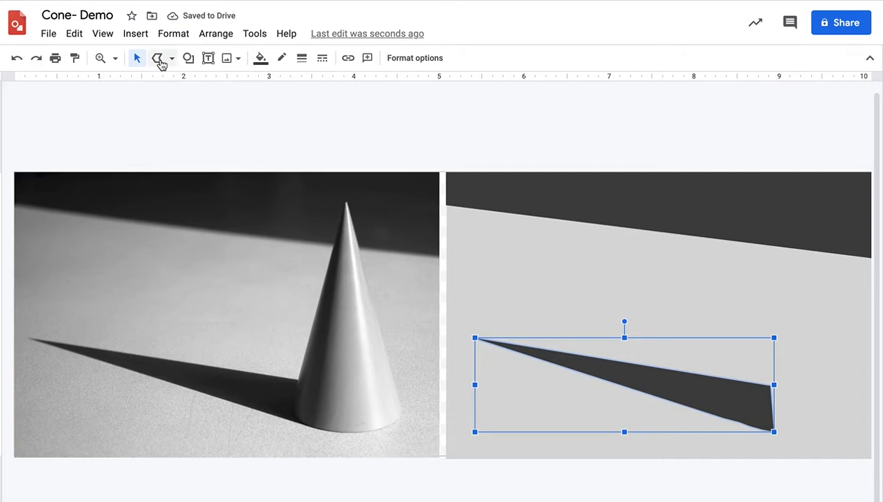
Trace the whole cone in the photo as a closed polyline from its tip, following the curved base
{"action": "left_click", "coordinate": [159, 59]}
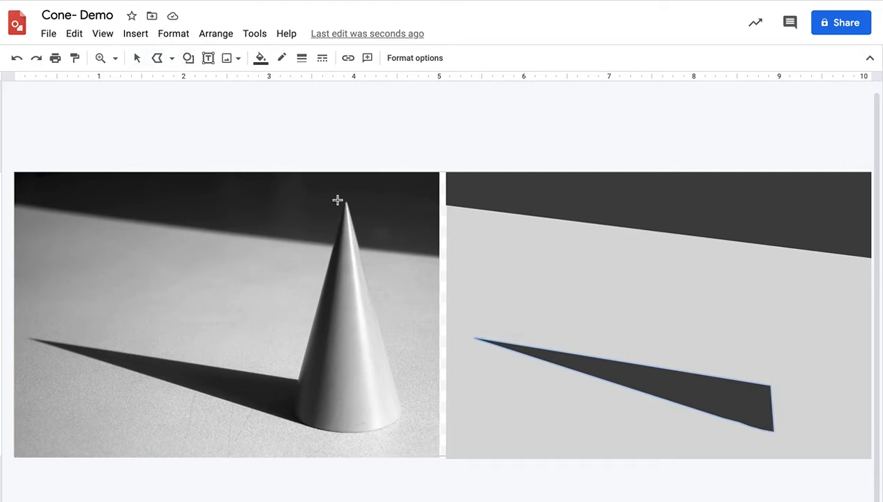
{"action": "left_click_drag", "start_coordinate": [344, 201], "coordinate": [402, 416]}
{"action": "key", "text": "ctrl+alt+plus"}
{"action": "scroll", "coordinate": [394, 422], "scroll_direction": "down", "scroll_amount": 1}
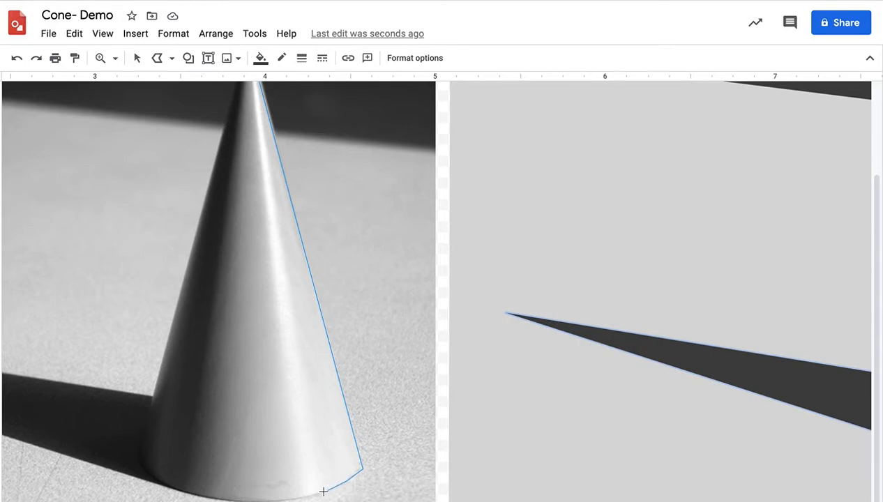
{"action": "left_click", "coordinate": [323, 491]}
{"action": "left_click", "coordinate": [152, 475]}
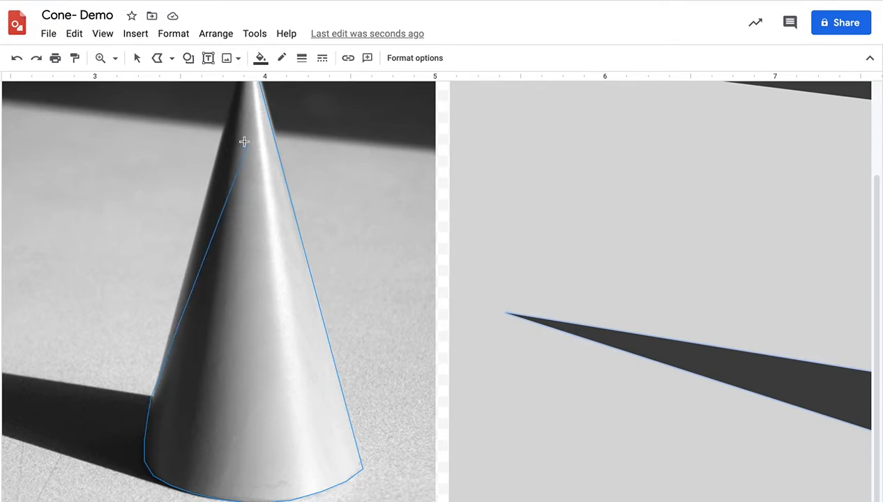
{"action": "scroll", "coordinate": [235, 132], "scroll_direction": "up", "scroll_amount": 1}
{"action": "scroll", "coordinate": [234, 132], "scroll_direction": "up", "scroll_amount": 1}
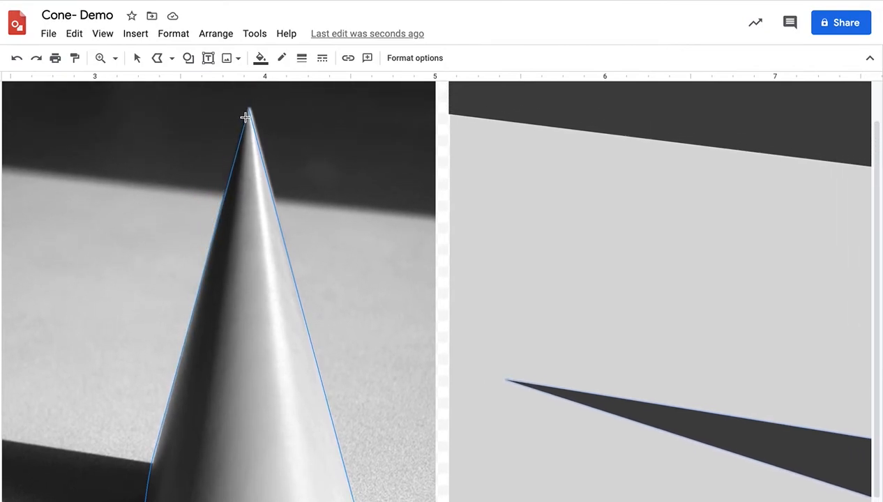
{"action": "left_click", "coordinate": [251, 110]}
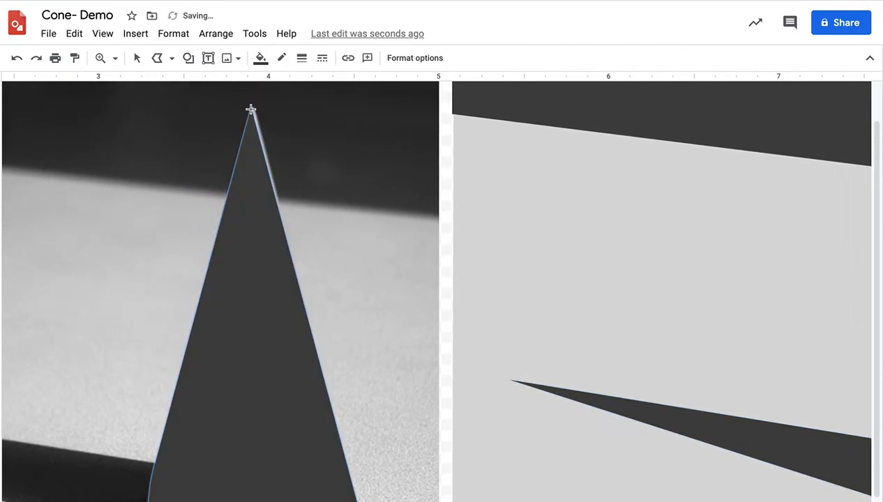
Fill the cone shape with dark gray 1 and move it onto the recreated scene, covering the wide end of the shadow
{"action": "left_click", "coordinate": [261, 60]}
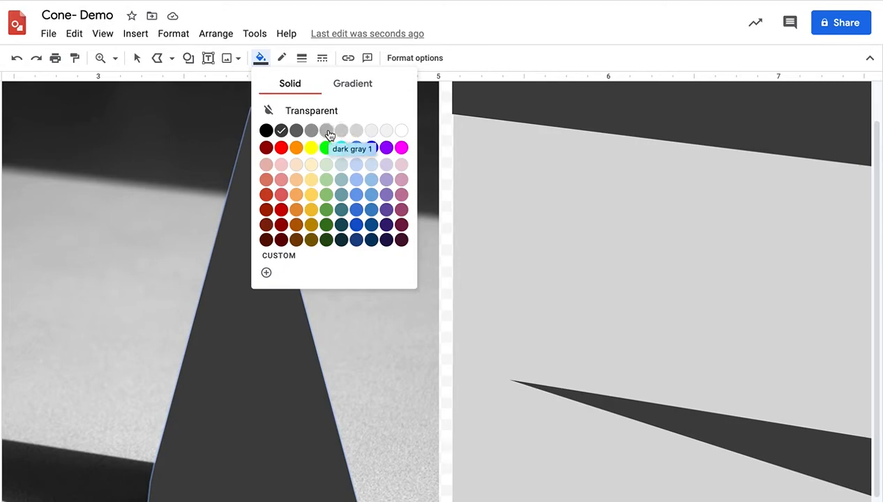
{"action": "left_click", "coordinate": [327, 132]}
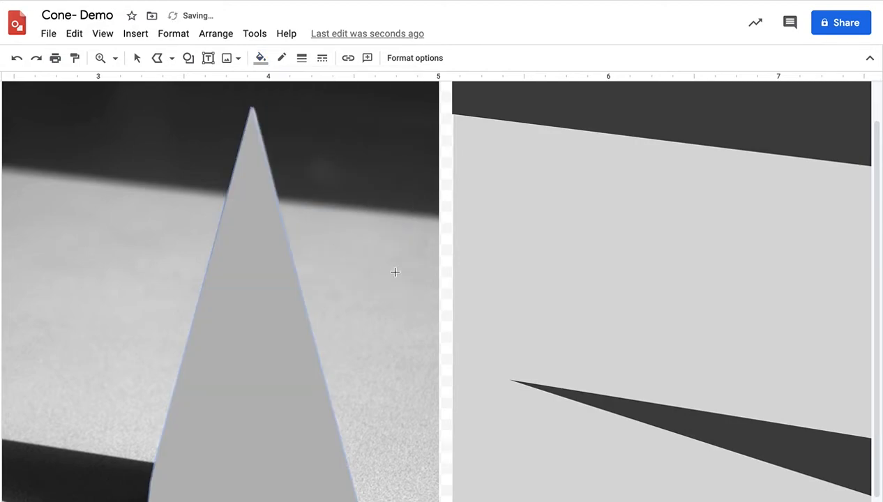
{"action": "right_click", "coordinate": [370, 269]}
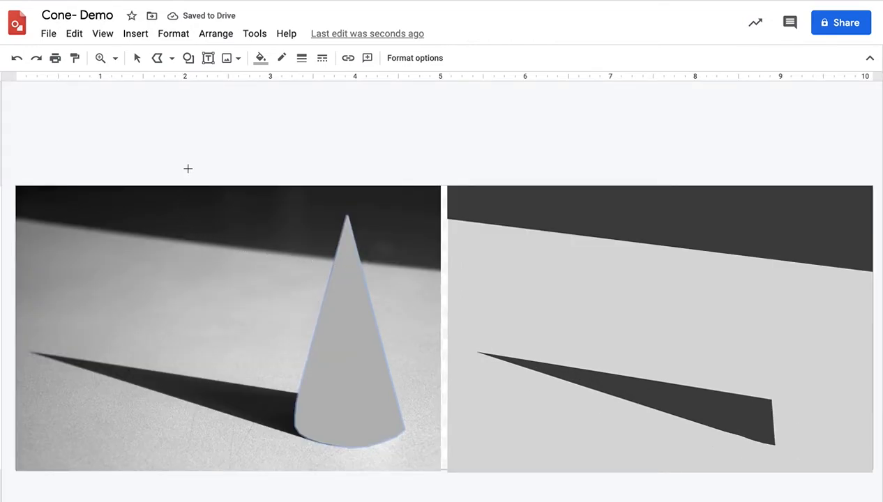
{"action": "left_click", "coordinate": [137, 58]}
{"action": "left_click_drag", "start_coordinate": [337, 310], "coordinate": [781, 338]}
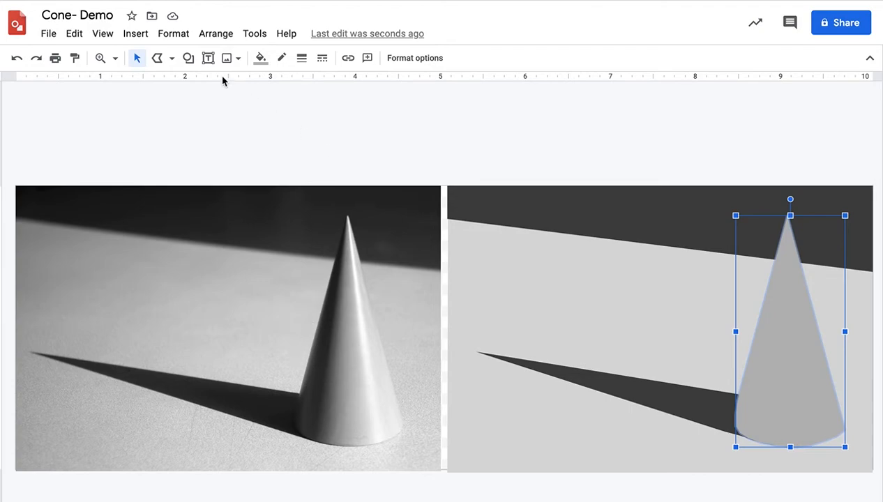
Trace the dark shaded strip along the left side of the photo's cone as a closed polyline from tip to base
{"action": "left_click", "coordinate": [157, 58]}
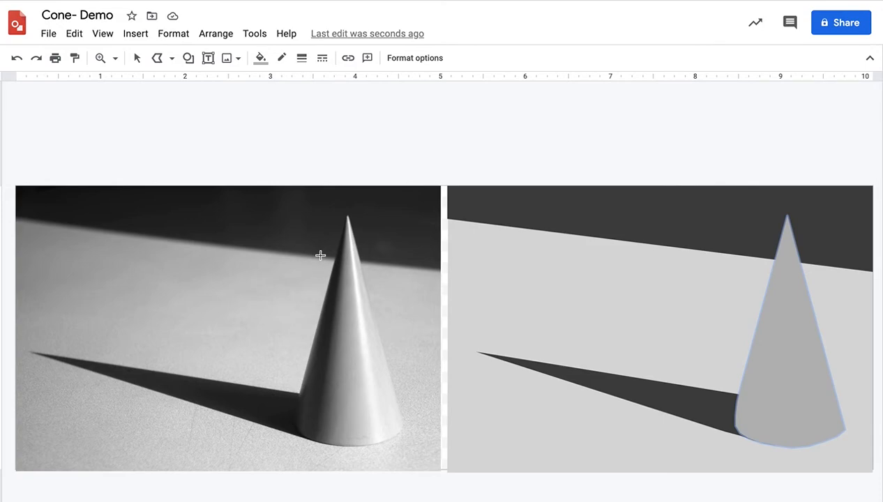
{"action": "key", "text": "ctrl+alt+plus"}
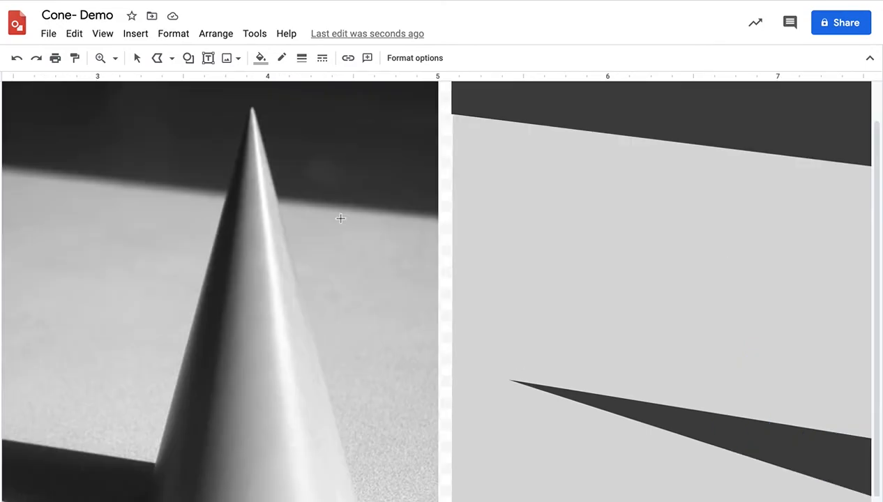
{"action": "left_click", "coordinate": [250, 109]}
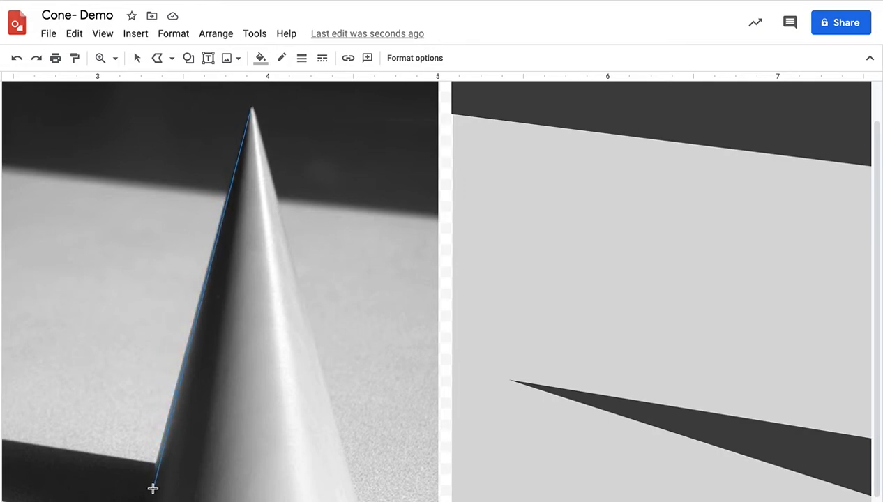
{"action": "scroll", "coordinate": [152, 477], "scroll_direction": "down", "scroll_amount": 2}
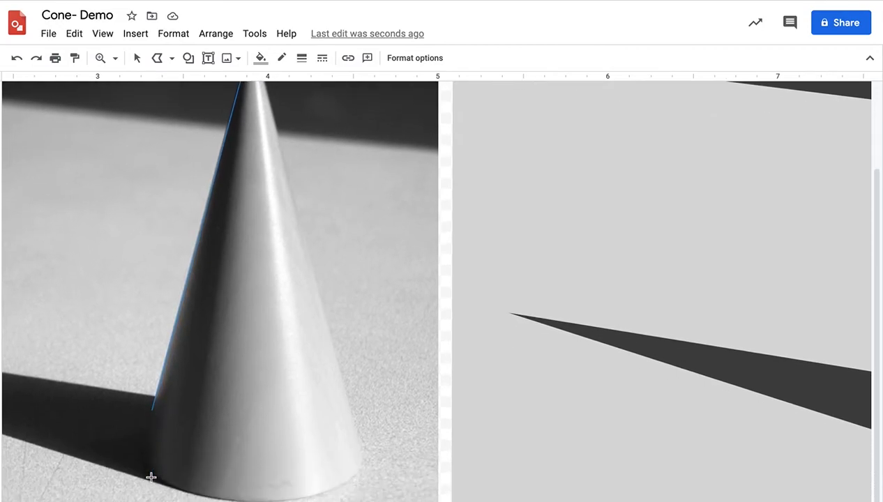
{"action": "left_click", "coordinate": [145, 439]}
{"action": "left_click", "coordinate": [153, 472]}
{"action": "left_click", "coordinate": [165, 488]}
{"action": "left_click", "coordinate": [186, 492]}
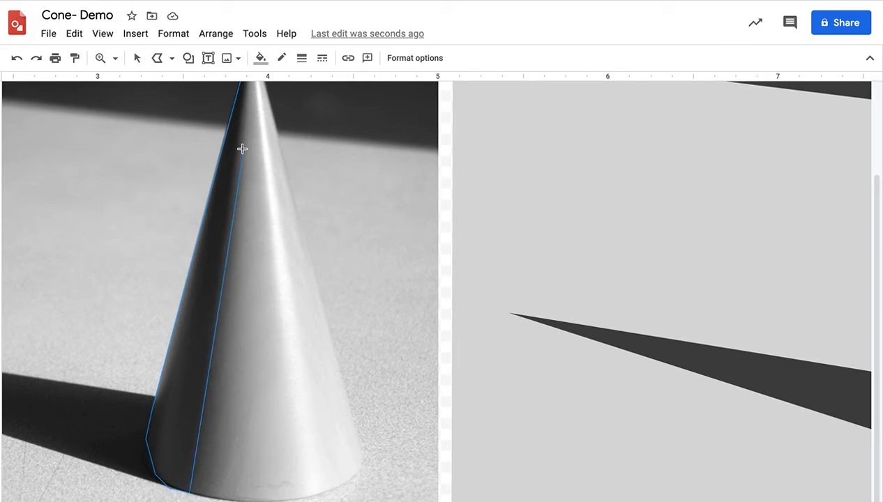
{"action": "scroll", "coordinate": [237, 146], "scroll_direction": "up", "scroll_amount": 1}
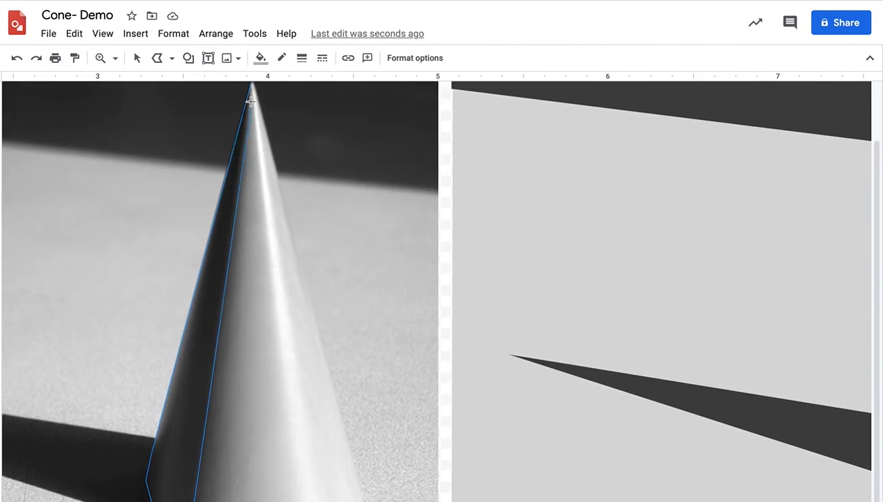
{"action": "scroll", "coordinate": [250, 101], "scroll_direction": "up", "scroll_amount": 1}
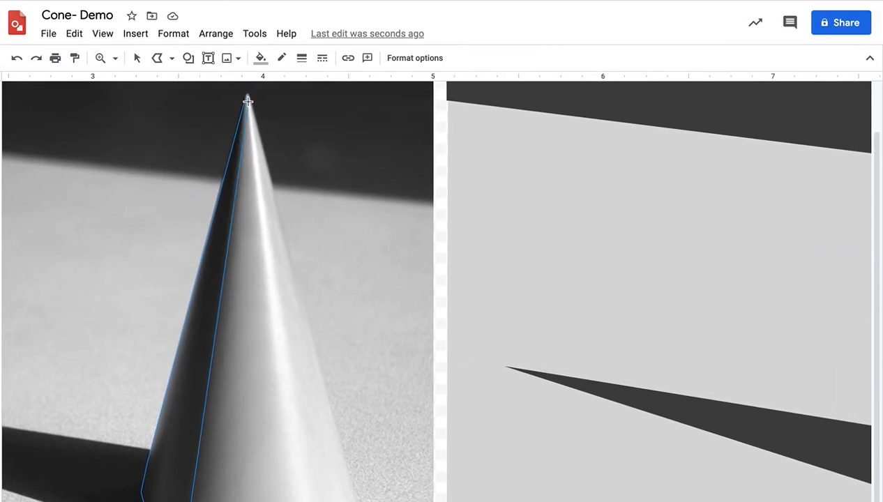
{"action": "scroll", "coordinate": [248, 102], "scroll_direction": "left", "scroll_amount": 1}
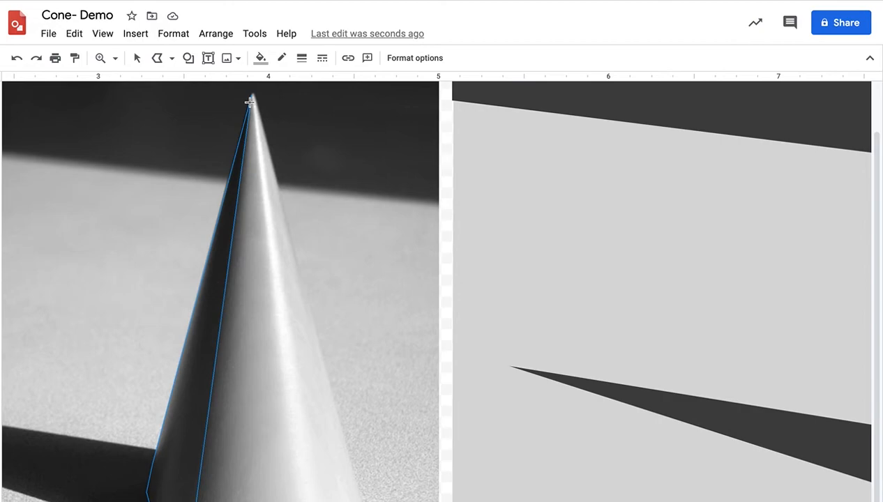
{"action": "left_click", "coordinate": [250, 101]}
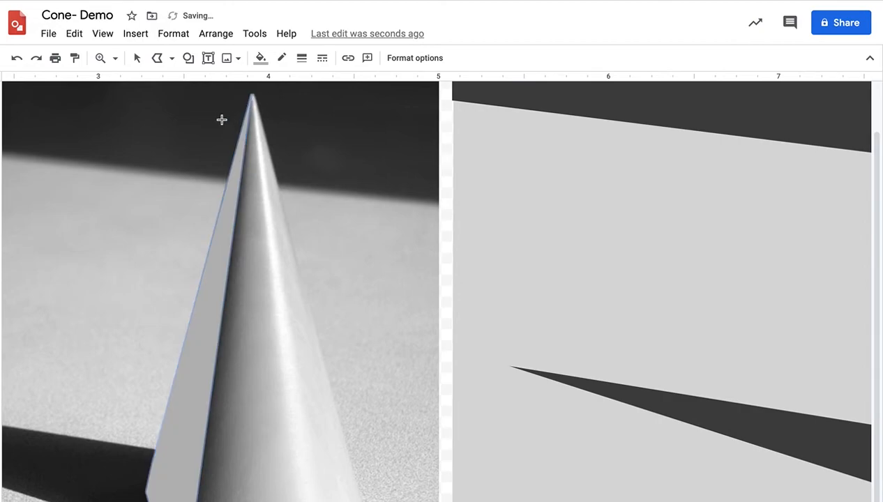
Fill the shaded strip with the cast shadow's dark gray and move it onto the left side of the gray cone
{"action": "left_click", "coordinate": [261, 59]}
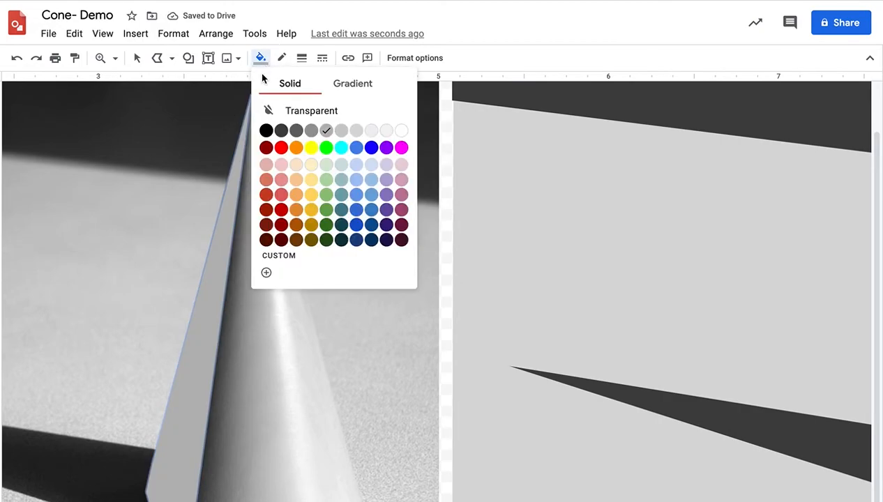
{"action": "left_click", "coordinate": [283, 129]}
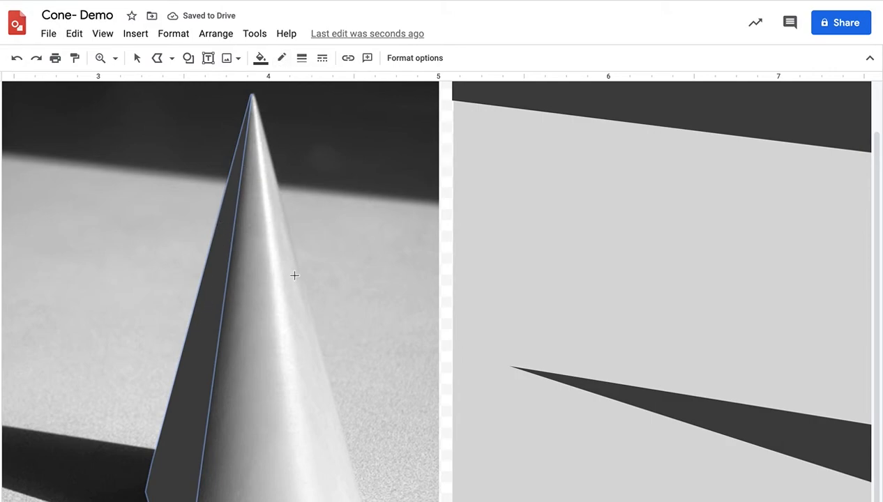
{"action": "key", "text": "super+alt+minus"}
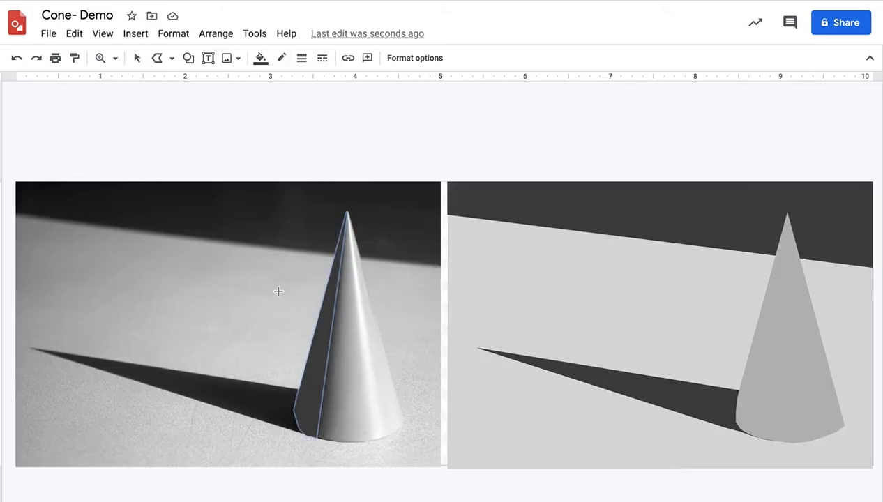
{"action": "left_click", "coordinate": [136, 58]}
{"action": "left_click_drag", "start_coordinate": [316, 382], "coordinate": [755, 400]}
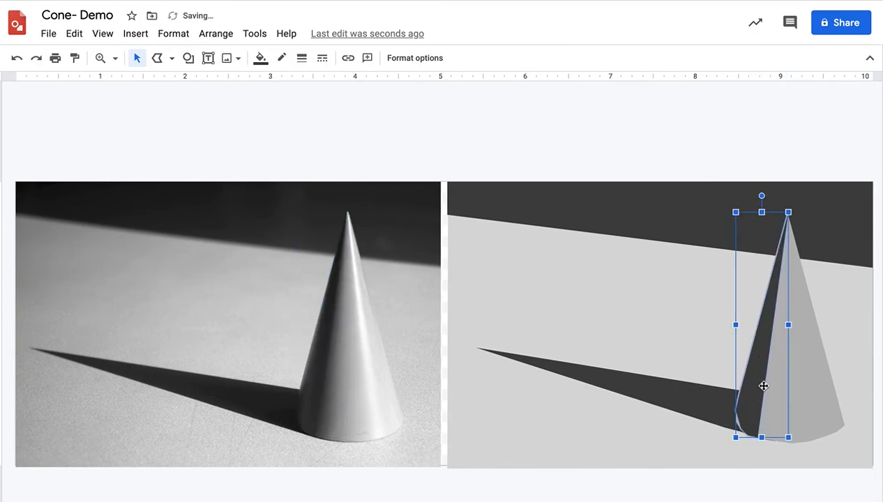
Nudge the dark strip outward to cover the gray cone's left edge, then deselect it
{"action": "left_click_drag", "start_coordinate": [761, 367], "coordinate": [754, 360]}
{"action": "left_click", "coordinate": [725, 357]}
{"action": "left_click", "coordinate": [762, 362]}
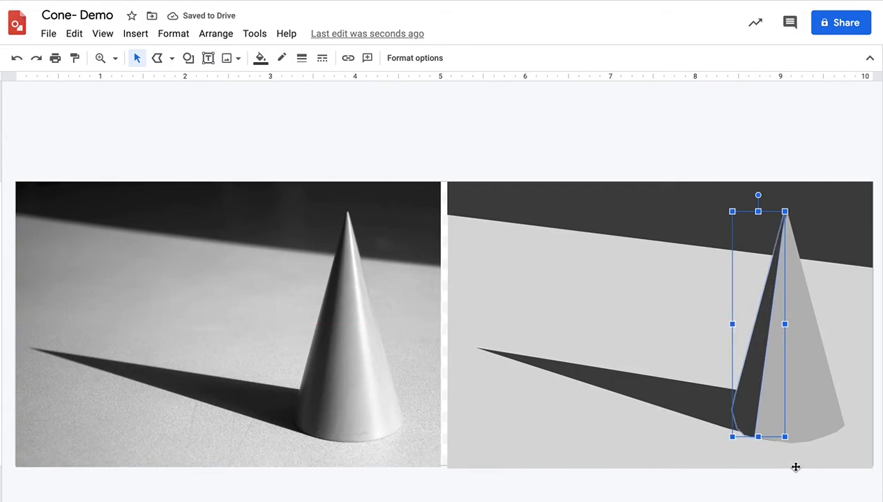
{"action": "left_click", "coordinate": [293, 134]}
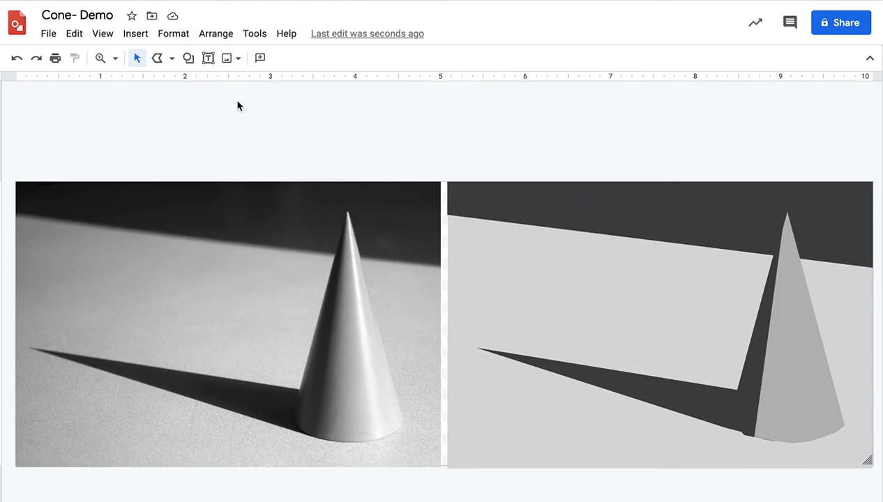
Trace the bright highlight running down the photo's cone from the tip as a narrow closed polyline ending above the base
{"action": "left_click", "coordinate": [158, 59]}
{"action": "left_click", "coordinate": [171, 61]}
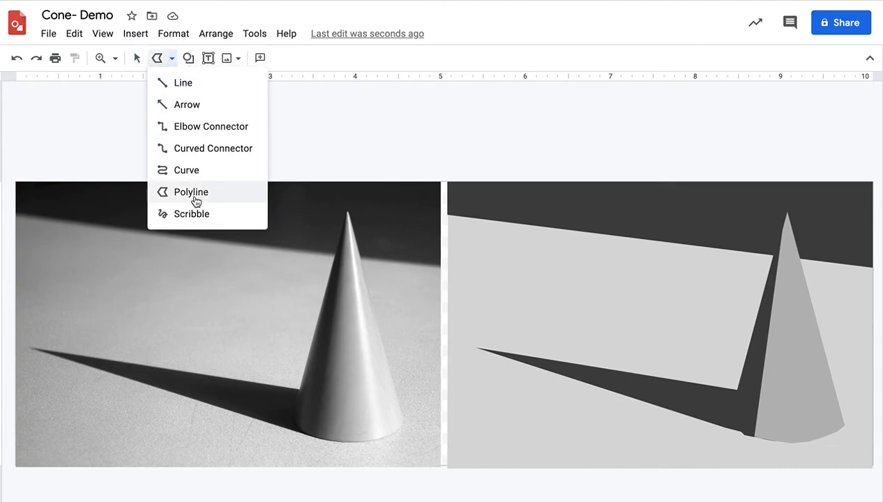
{"action": "key", "text": "Escape"}
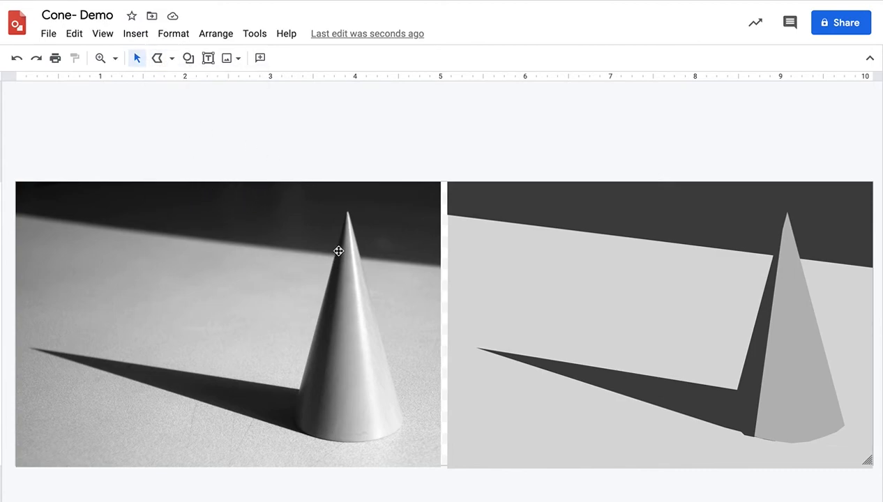
{"action": "key", "text": "super+alt+plus"}
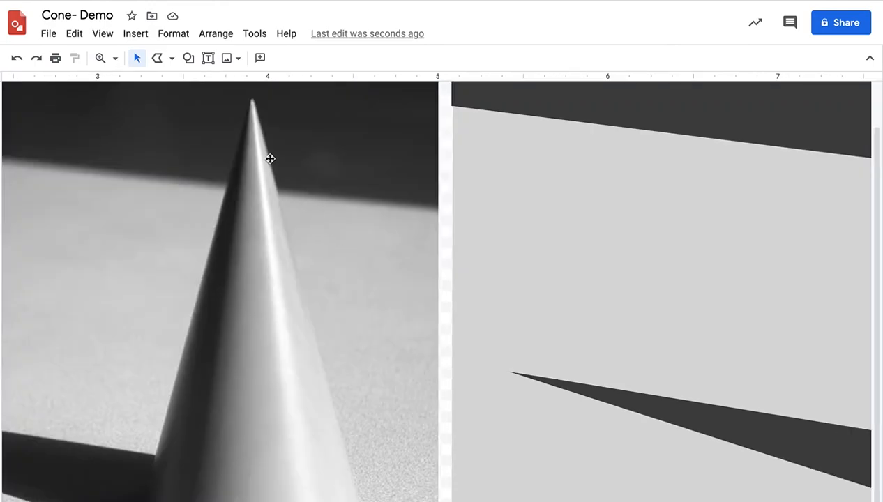
{"action": "left_click", "coordinate": [157, 58]}
{"action": "left_click_drag", "start_coordinate": [253, 99], "coordinate": [315, 447]}
{"action": "left_click", "coordinate": [298, 438]}
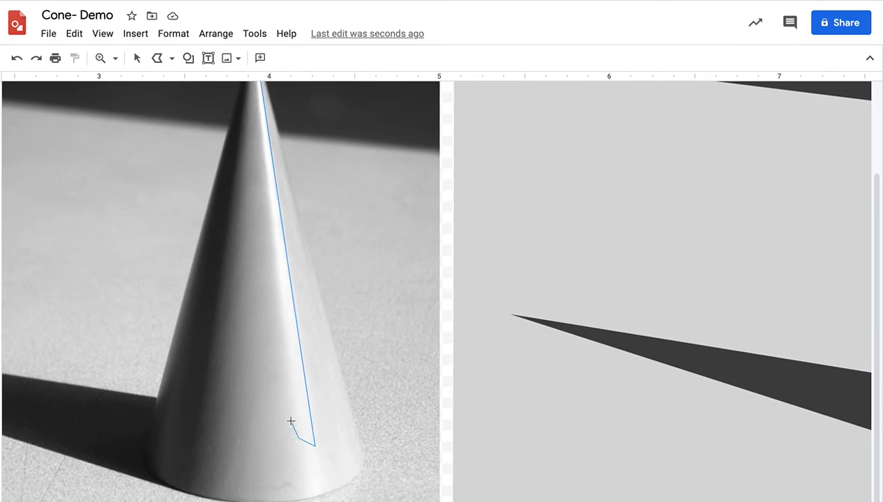
{"action": "left_click", "coordinate": [291, 409]}
{"action": "scroll", "coordinate": [271, 237], "scroll_direction": "up", "scroll_amount": 1}
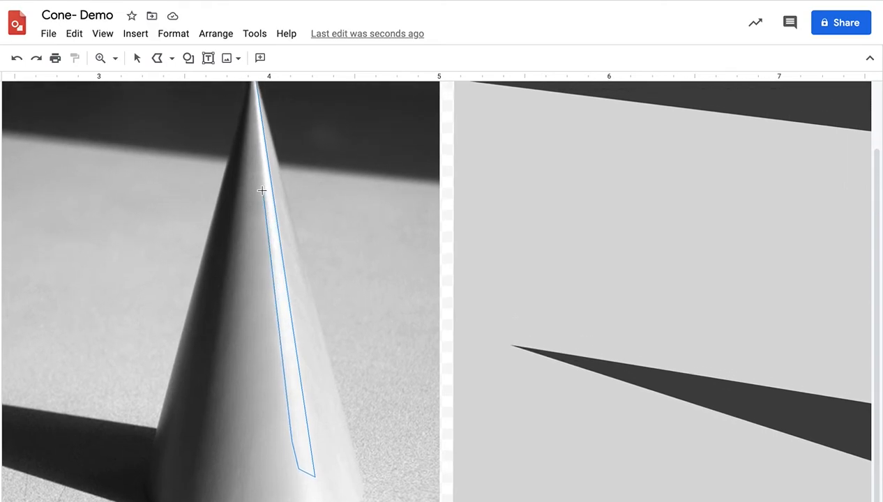
{"action": "scroll", "coordinate": [253, 110], "scroll_direction": "up", "scroll_amount": 1}
{"action": "scroll", "coordinate": [253, 104], "scroll_direction": "up", "scroll_amount": 1}
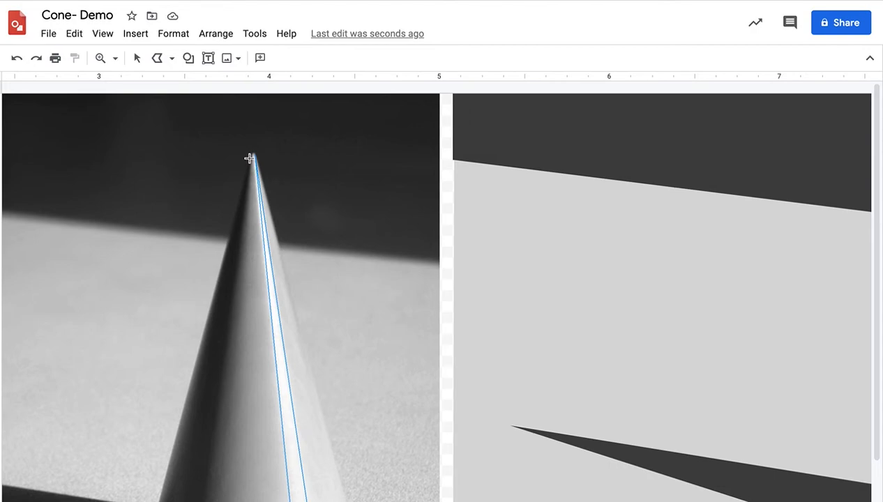
{"action": "left_click", "coordinate": [250, 158]}
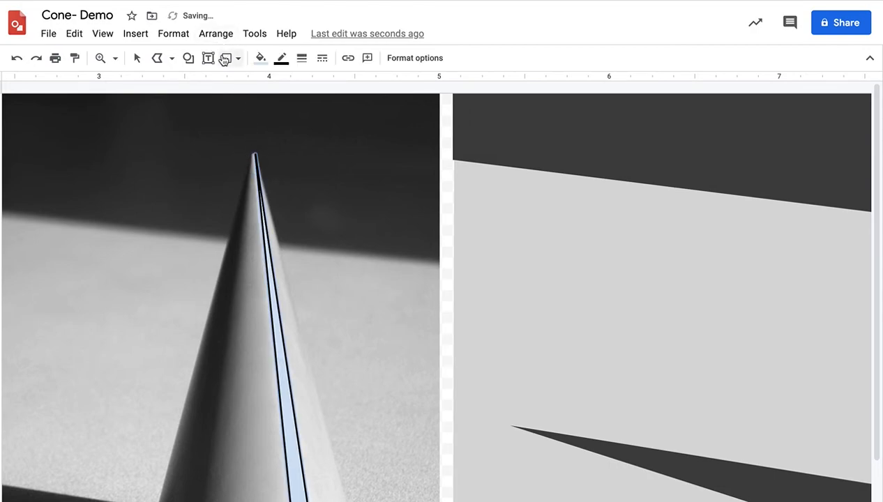
{"action": "key", "text": "ctrl+alt+minus"}
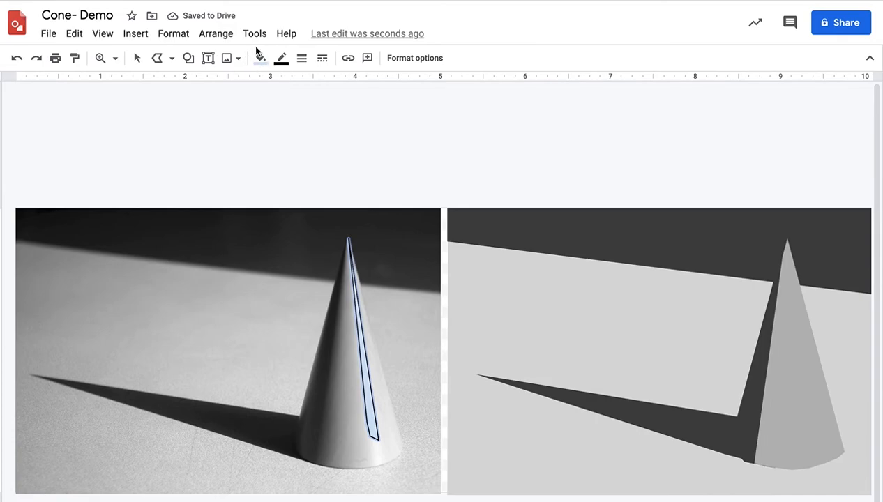
Fill the traced highlight shape with a very light gray just short of white and make its outline transparent
{"action": "left_click", "coordinate": [253, 59]}
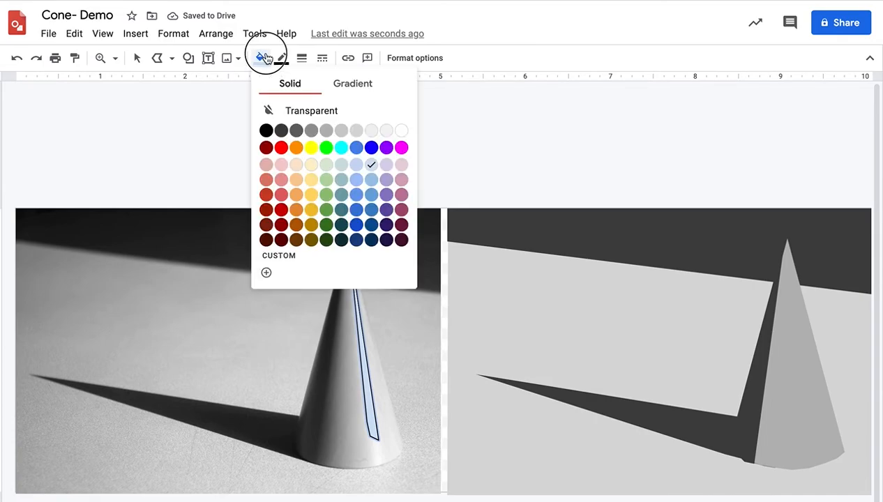
{"action": "left_click", "coordinate": [387, 132]}
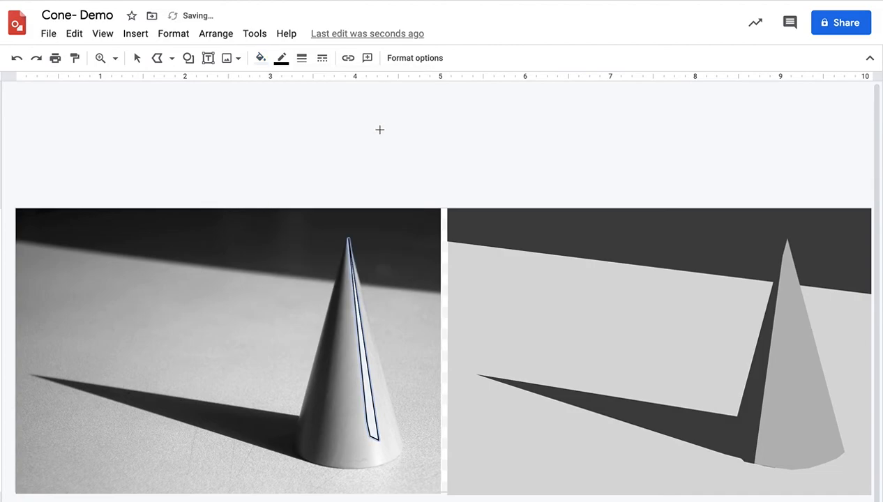
{"action": "left_click", "coordinate": [279, 59]}
{"action": "left_click", "coordinate": [304, 102]}
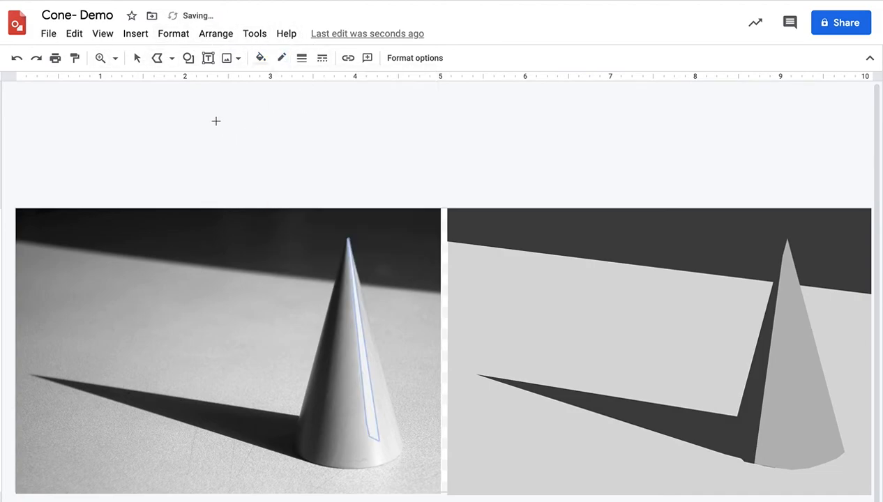
Move the highlight onto the gray cone so it runs down from the tip, and leave nothing selected
{"action": "left_click", "coordinate": [137, 58]}
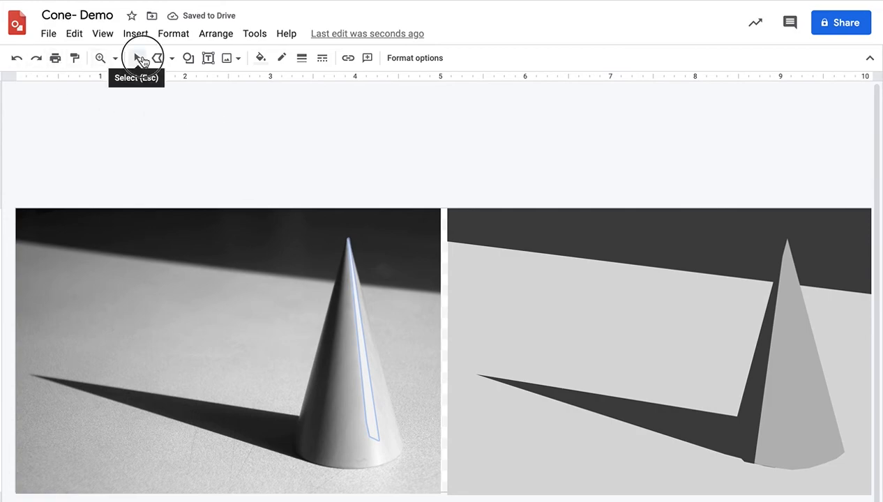
{"action": "left_click_drag", "start_coordinate": [362, 358], "coordinate": [801, 367]}
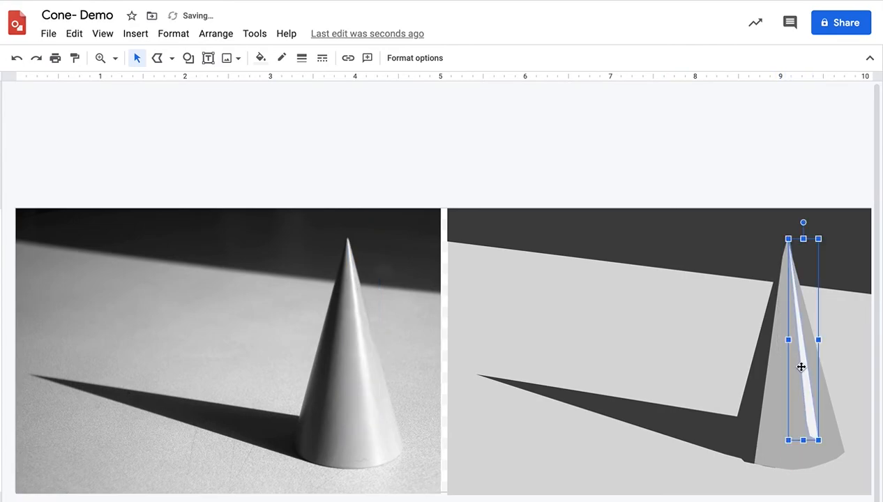
{"action": "left_click", "coordinate": [852, 357]}
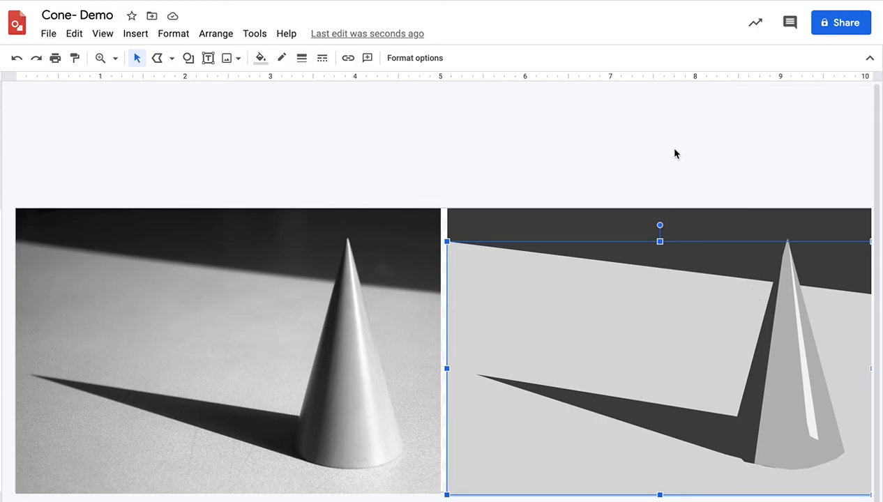
{"action": "left_click", "coordinate": [678, 168]}
Compare the flat gray drawing with the photo at a much reduced size and at working size, checking the cone's dark strip
{"action": "key", "text": "ctrl+minus"}
{"action": "key", "text": "ctrl+minus"}
{"action": "key", "text": "ctrl+minus"}
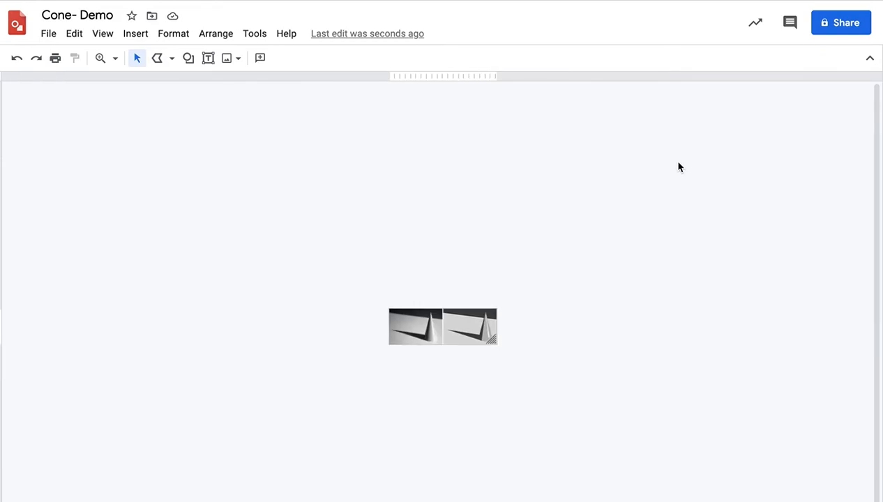
{"action": "key", "text": "super+alt+plus"}
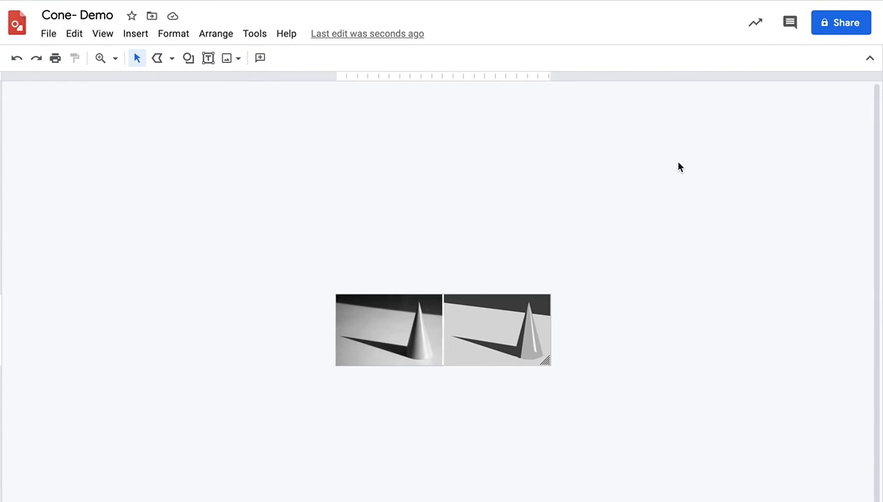
{"action": "key", "text": "super+alt+plus"}
{"action": "key", "text": "super+alt+plus"}
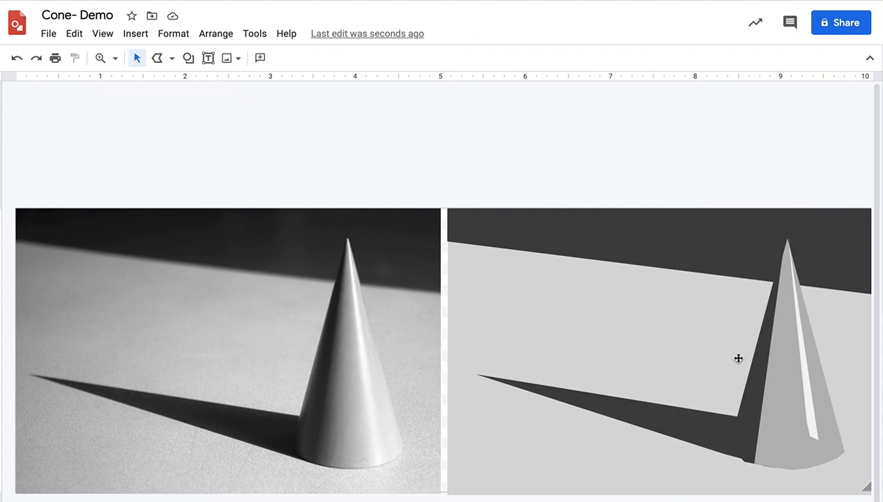
{"action": "left_click", "coordinate": [747, 447]}
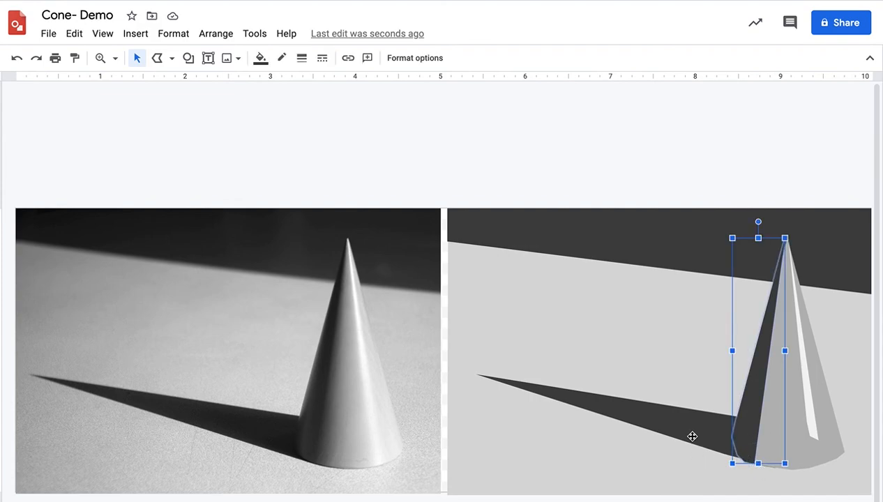
{"action": "left_click", "coordinate": [619, 153]}
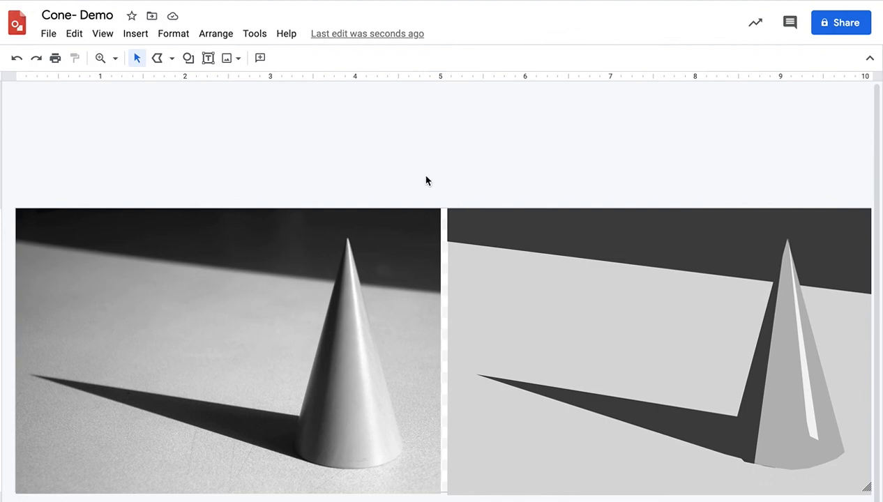
Smooth the bottom of the cone's dark strip by moving its lowest points slightly up to follow the cast shadow's edge
{"action": "key", "text": "ctrl+alt+equal"}
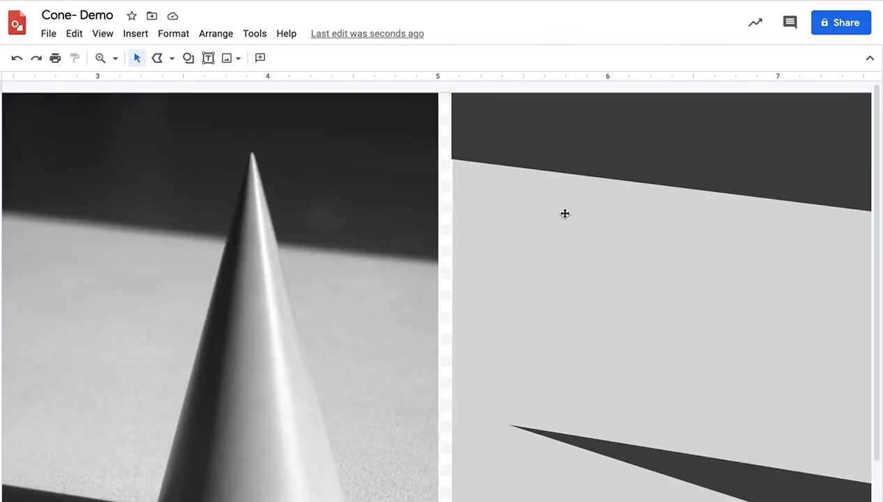
{"action": "scroll", "coordinate": [565, 214], "scroll_direction": "down", "scroll_amount": 3}
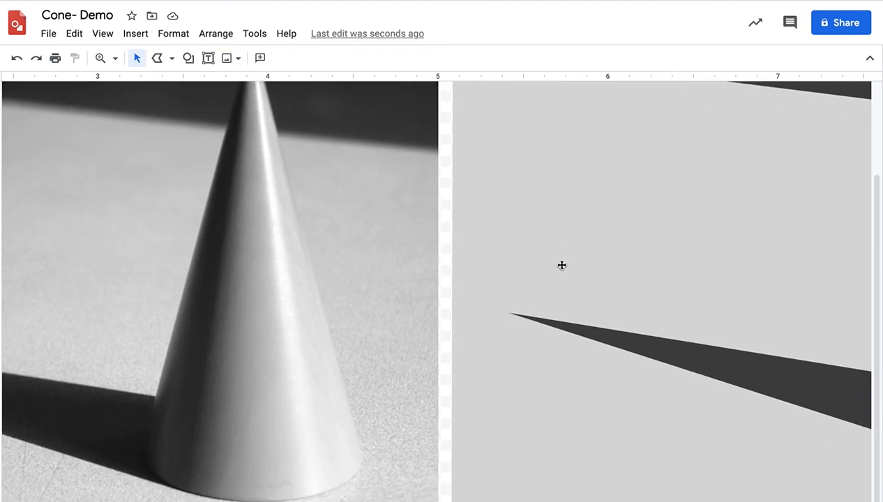
{"action": "scroll", "coordinate": [697, 271], "scroll_direction": "right", "scroll_amount": 5}
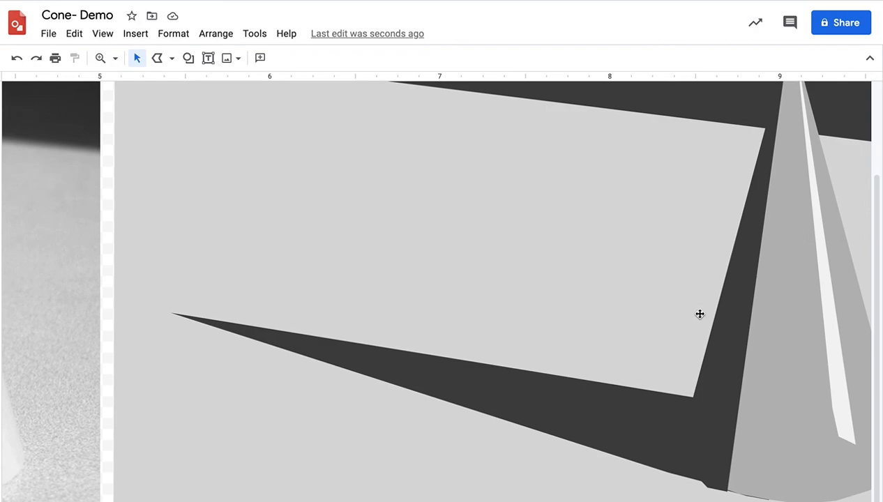
{"action": "scroll", "coordinate": [709, 363], "scroll_direction": "up", "scroll_amount": 1}
{"action": "scroll", "coordinate": [709, 362], "scroll_direction": "left", "scroll_amount": 1}
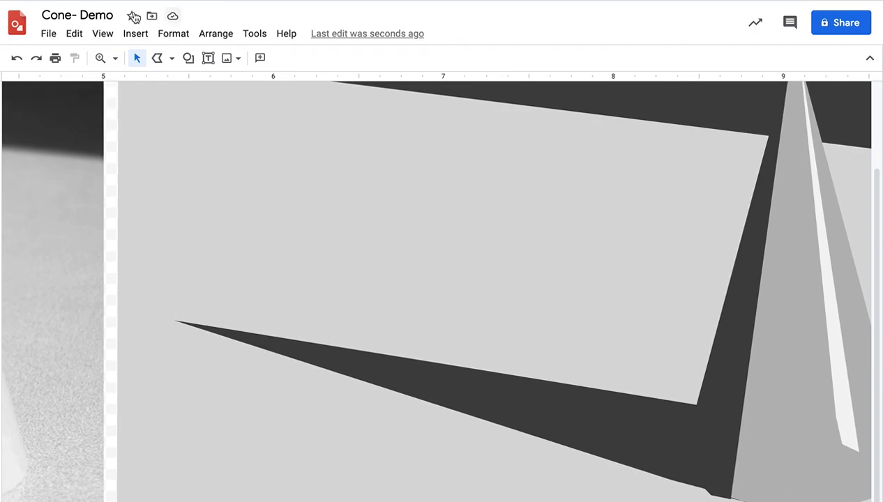
{"action": "double_click", "coordinate": [728, 367]}
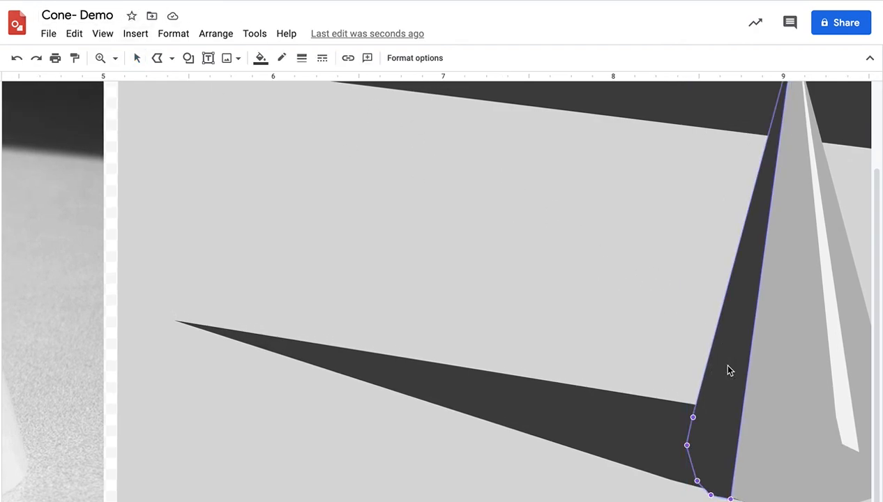
{"action": "scroll", "coordinate": [730, 389], "scroll_direction": "down", "scroll_amount": 1}
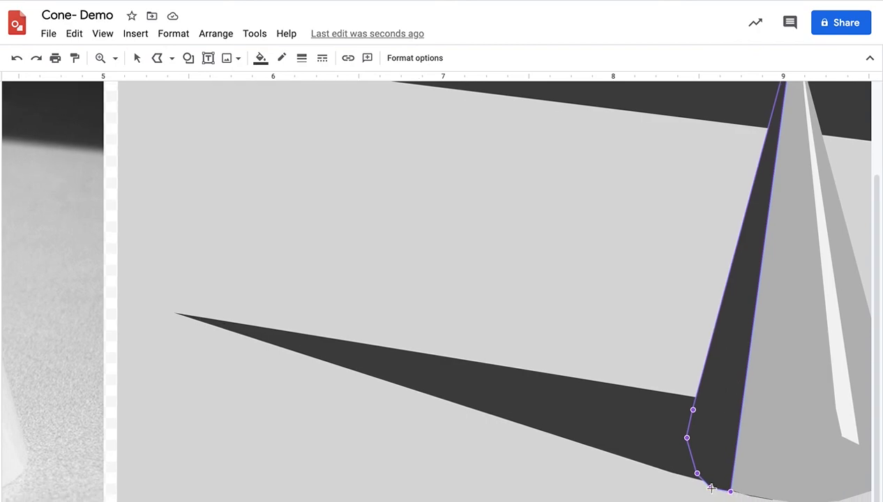
{"action": "left_click_drag", "start_coordinate": [711, 487], "coordinate": [713, 484]}
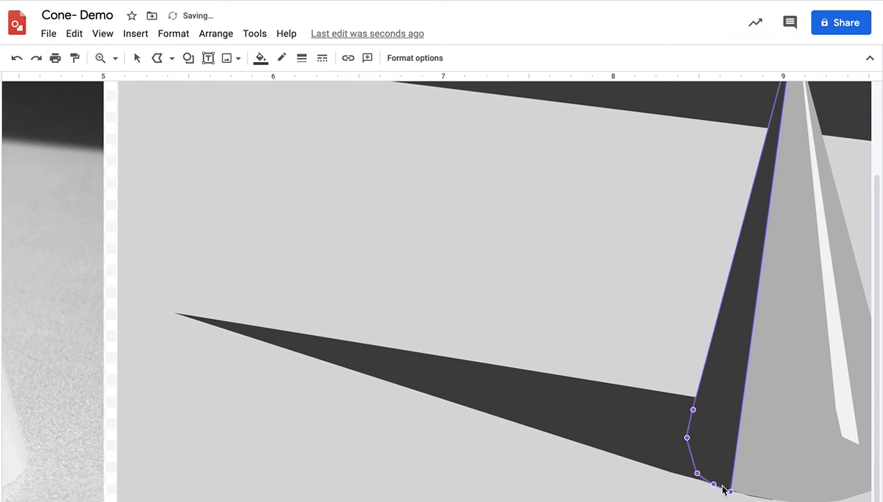
{"action": "left_click", "coordinate": [730, 489]}
{"action": "left_click", "coordinate": [671, 359]}
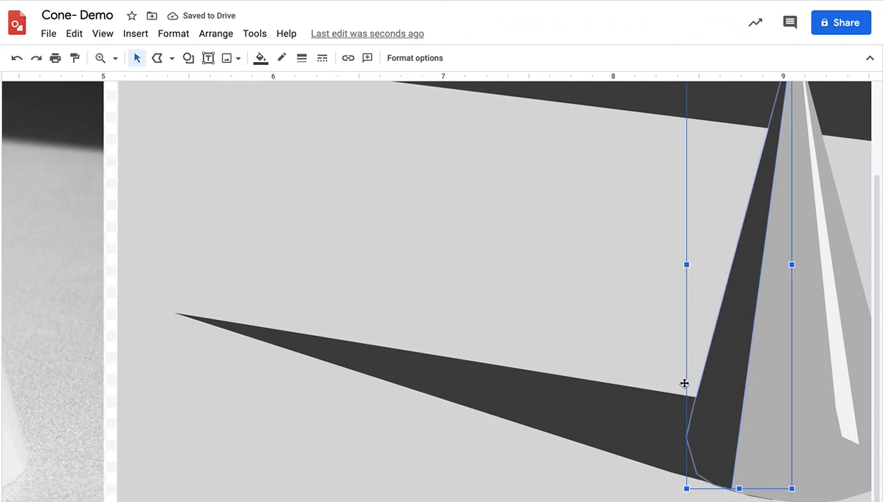
{"action": "left_click", "coordinate": [405, 233]}
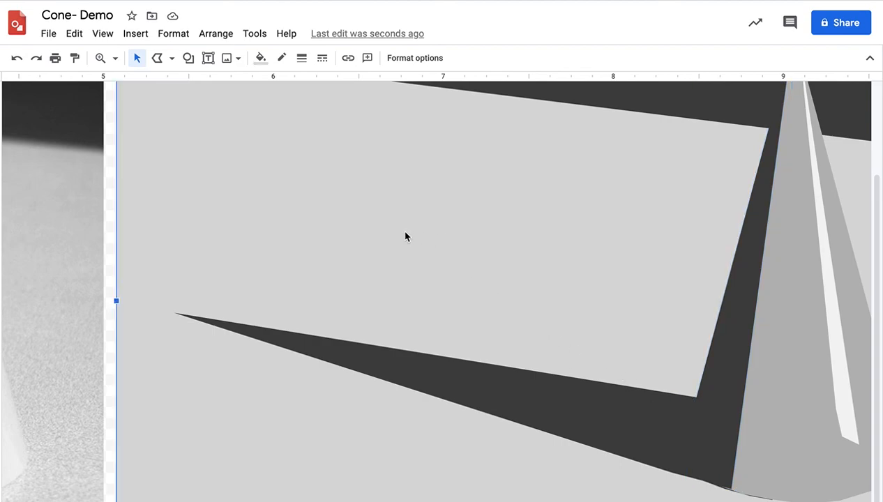
{"action": "key", "text": "ctrl+alt+minus"}
{"action": "key", "text": "ctrl+alt+minus"}
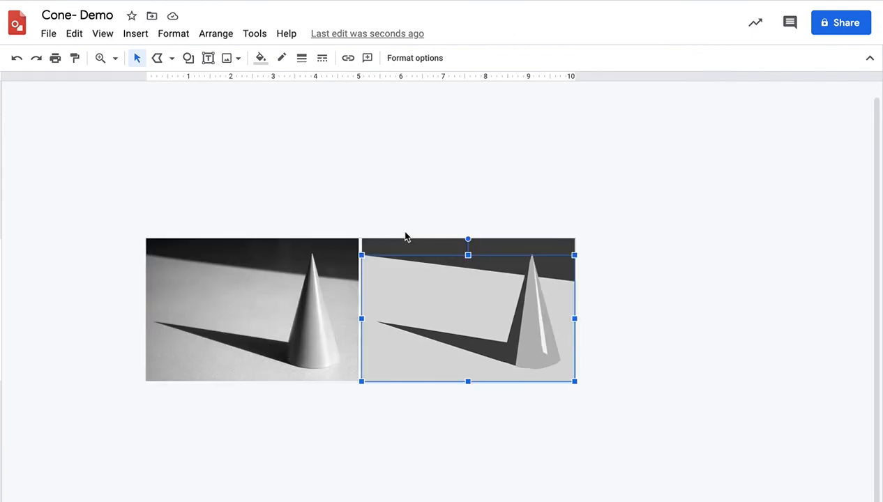
{"action": "left_click", "coordinate": [686, 307]}
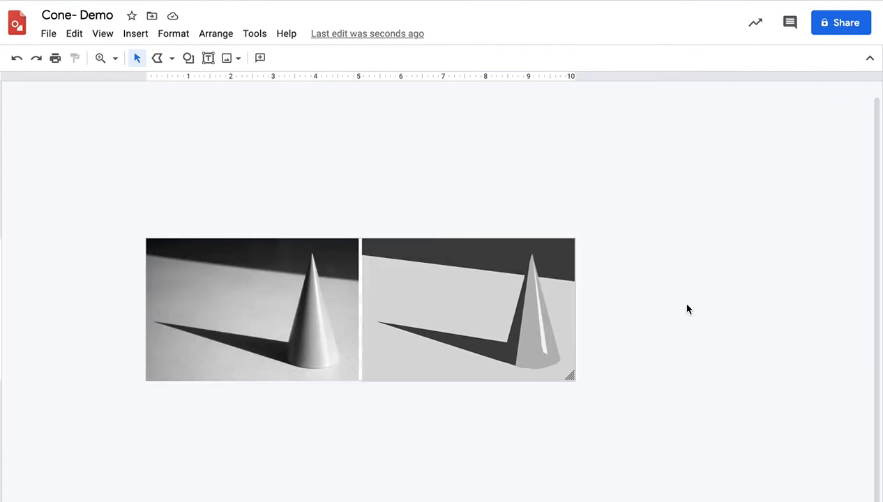